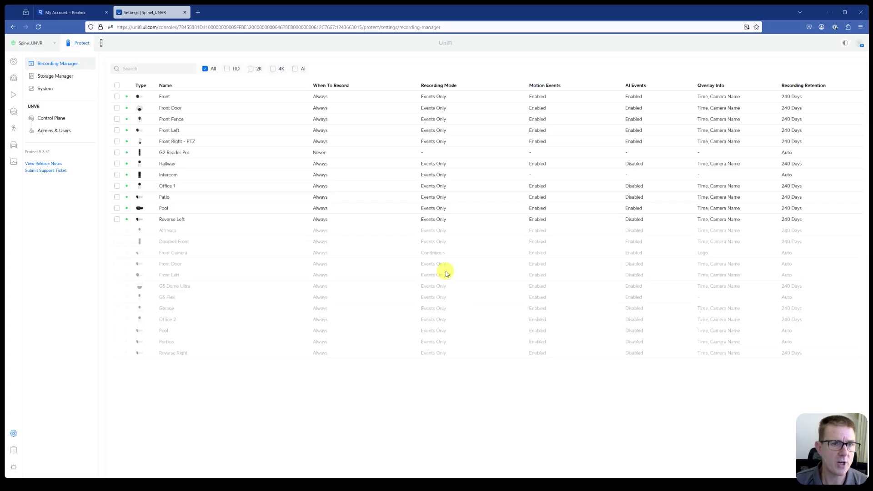
Open the System general settings, where Smart Detection, Face Recognition and License Plate Recognition toggles appear
{"action": "left_click", "coordinate": [45, 97]}
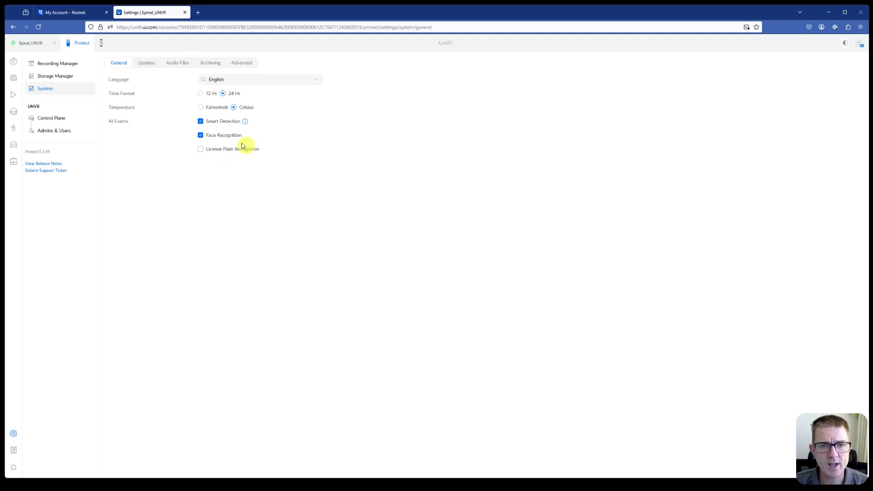
Enable License Plate Recognition, apply the change, and return to the Devices list
{"action": "left_click", "coordinate": [200, 149]}
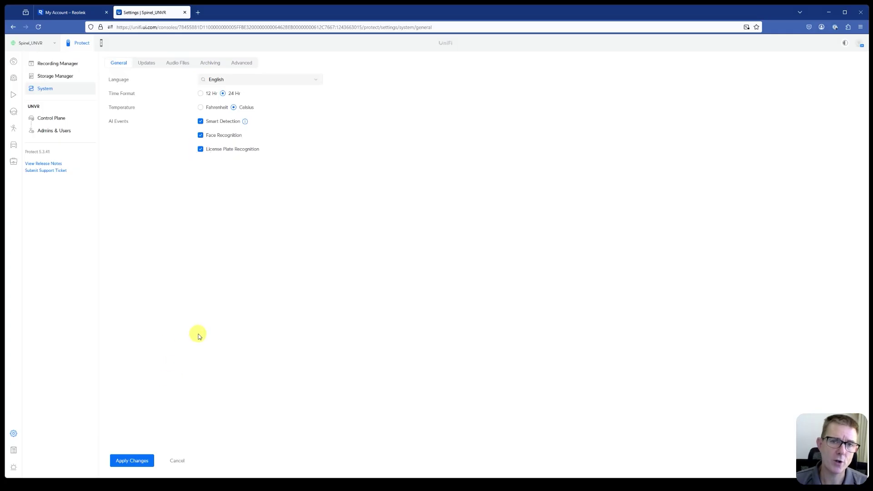
{"action": "left_click", "coordinate": [139, 460]}
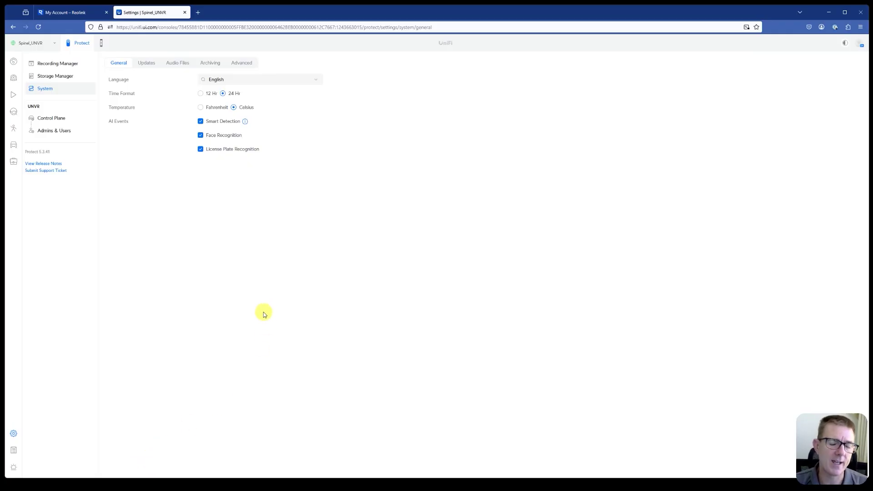
{"action": "left_click", "coordinate": [14, 78]}
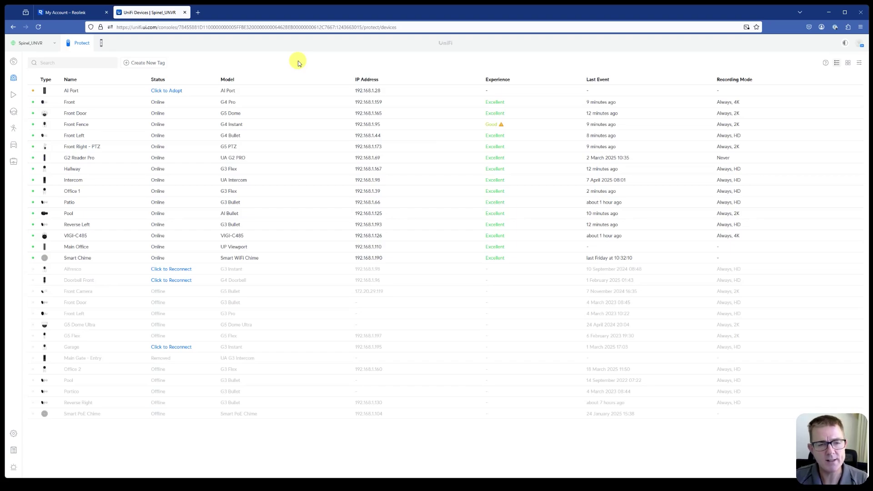
{"action": "left_click", "coordinate": [9, 433]}
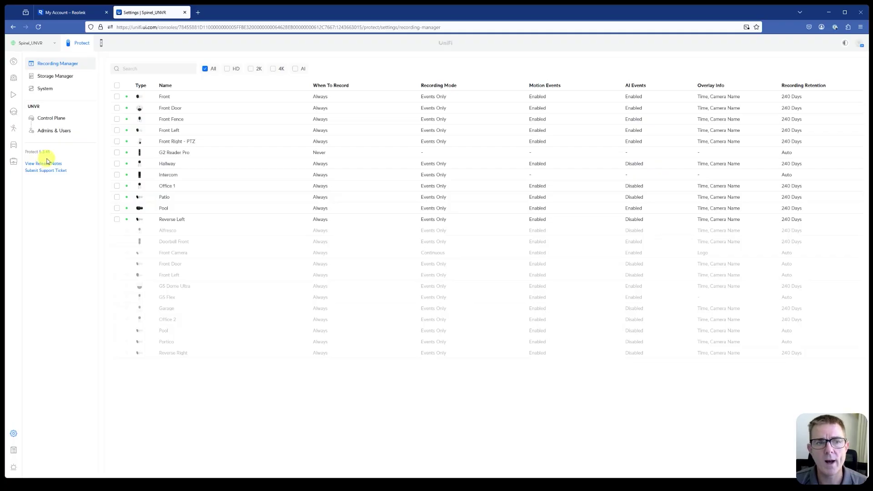
{"action": "left_click", "coordinate": [14, 77]}
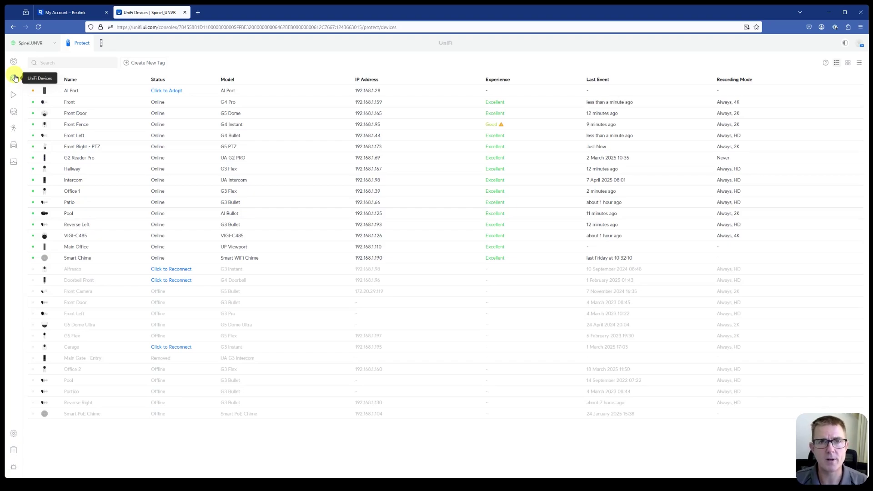
Adopt the AI Port and bring up its Pair Camera dialog listing online cameras
{"action": "left_click", "coordinate": [160, 91]}
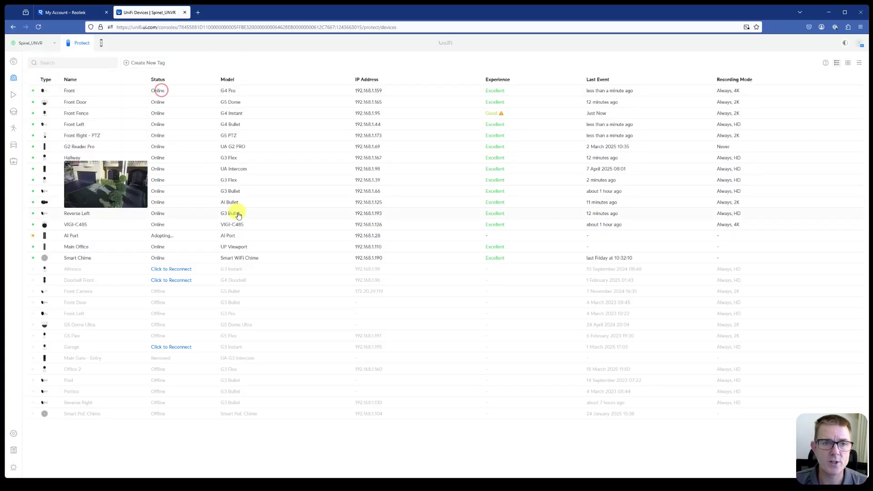
{"action": "mouse_move", "coordinate": [501, 114]}
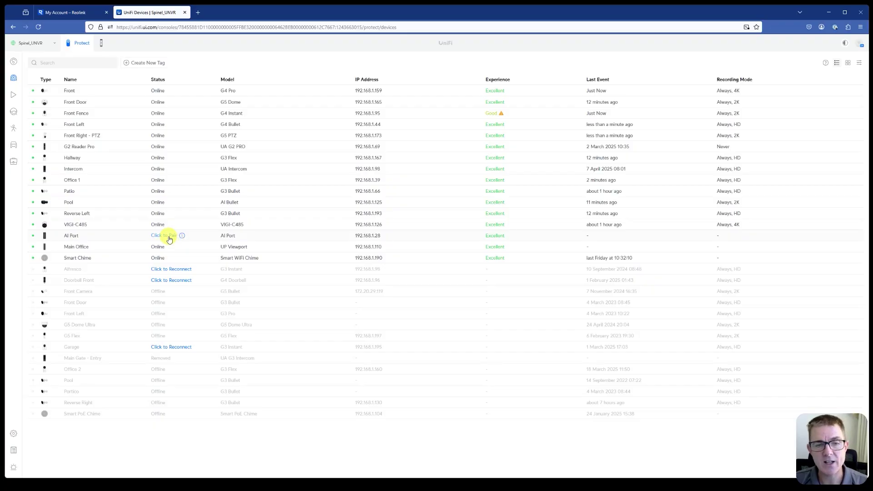
{"action": "left_click", "coordinate": [164, 235]}
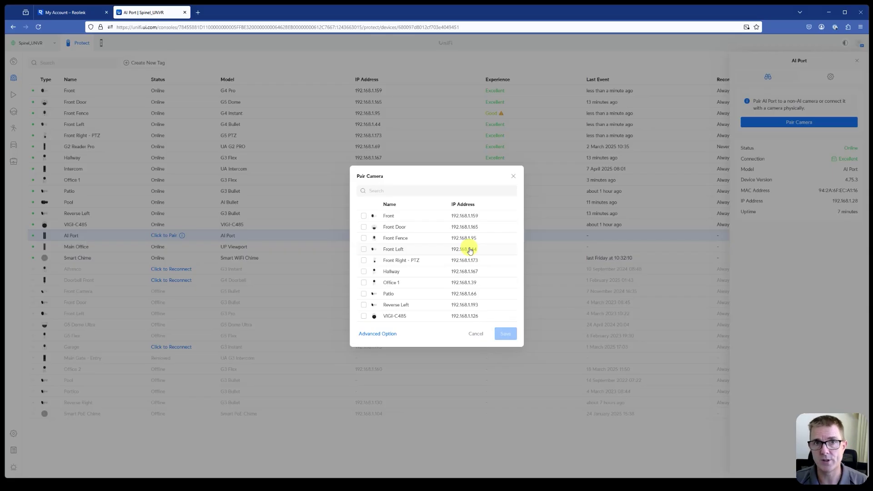
Pair VIGI-C485 with the AI Port, save, and open the VIGI-C485 panel
{"action": "left_click", "coordinate": [363, 316]}
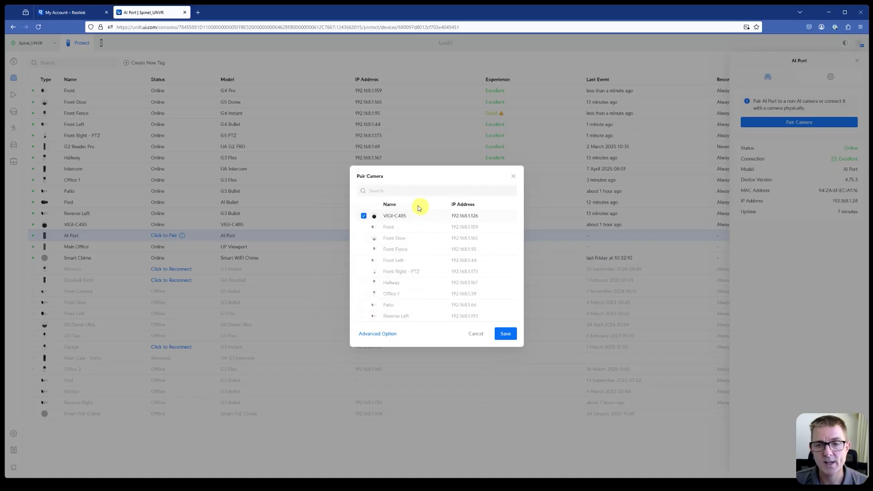
{"action": "left_click", "coordinate": [502, 335]}
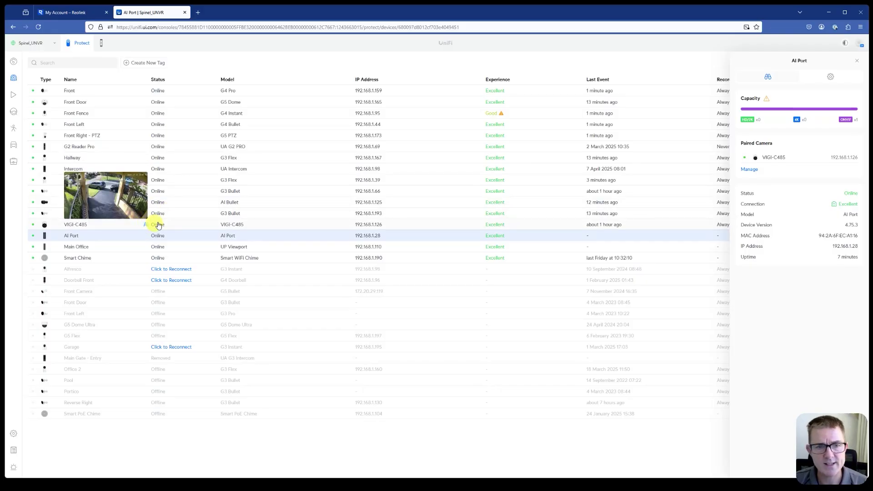
{"action": "left_click", "coordinate": [186, 225]}
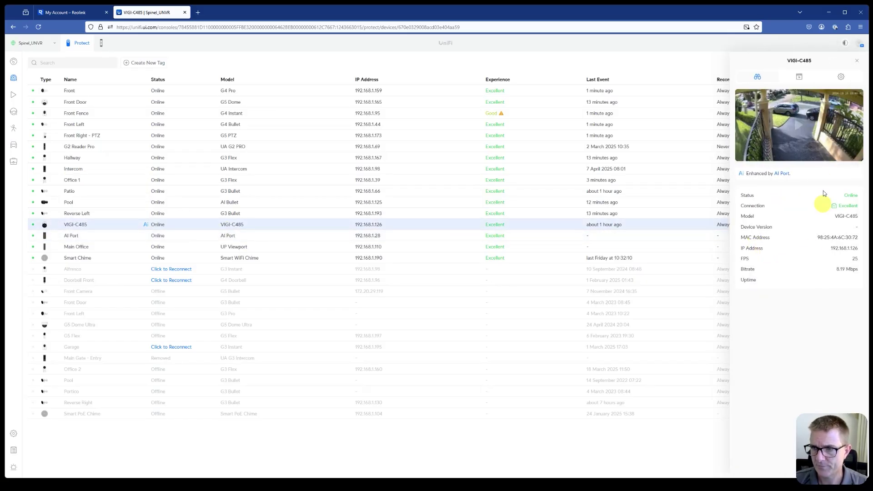
Set VIGI-C485's Recording Mode to Events Only and apply the change
{"action": "left_click", "coordinate": [840, 78]}
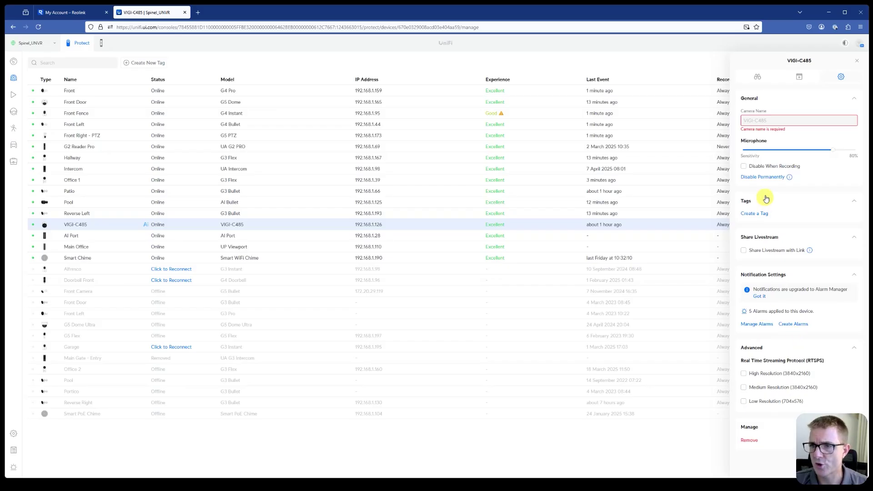
{"action": "left_click", "coordinate": [800, 77]}
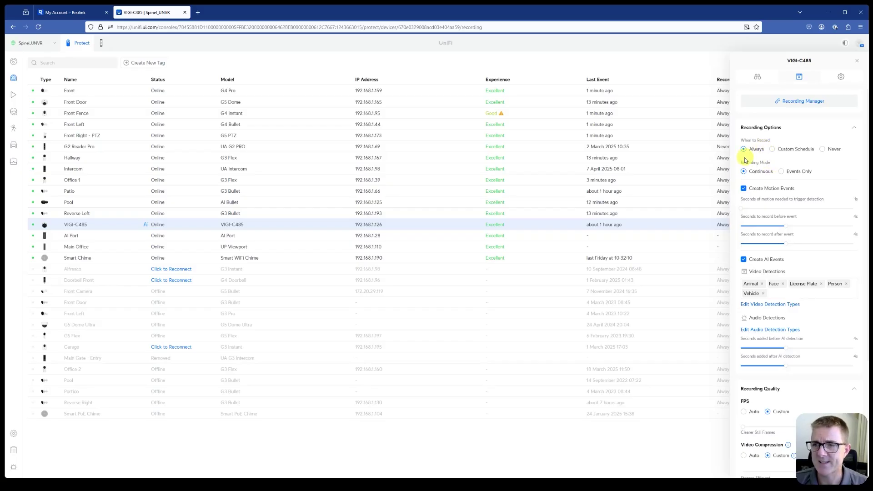
{"action": "left_click", "coordinate": [782, 171]}
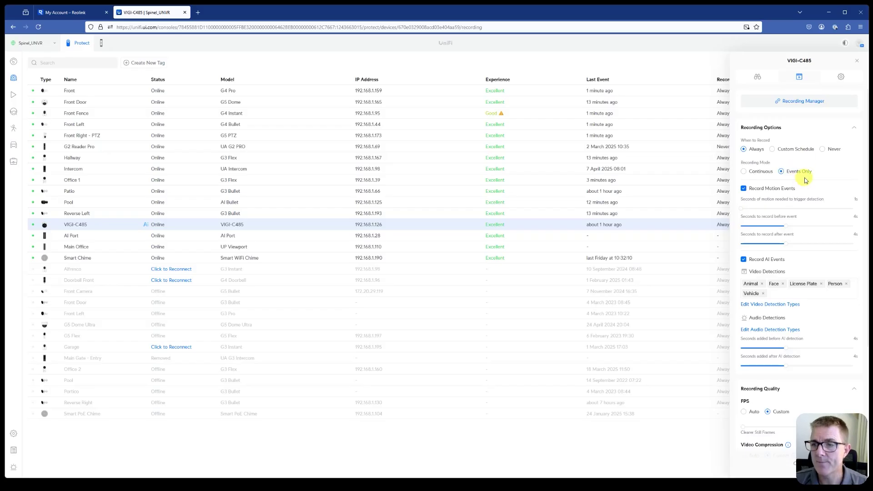
{"action": "scroll", "coordinate": [804, 180], "scroll_direction": "down", "scroll_amount": 1}
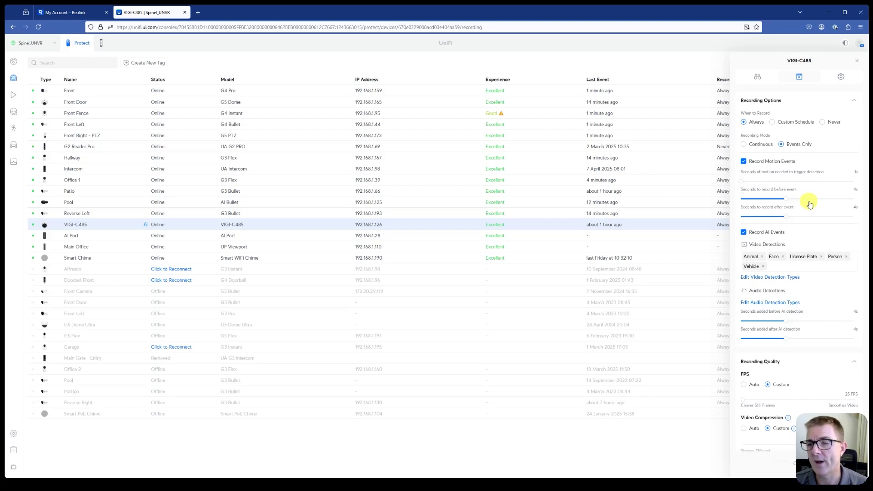
{"action": "scroll", "coordinate": [809, 204], "scroll_direction": "down", "scroll_amount": 1}
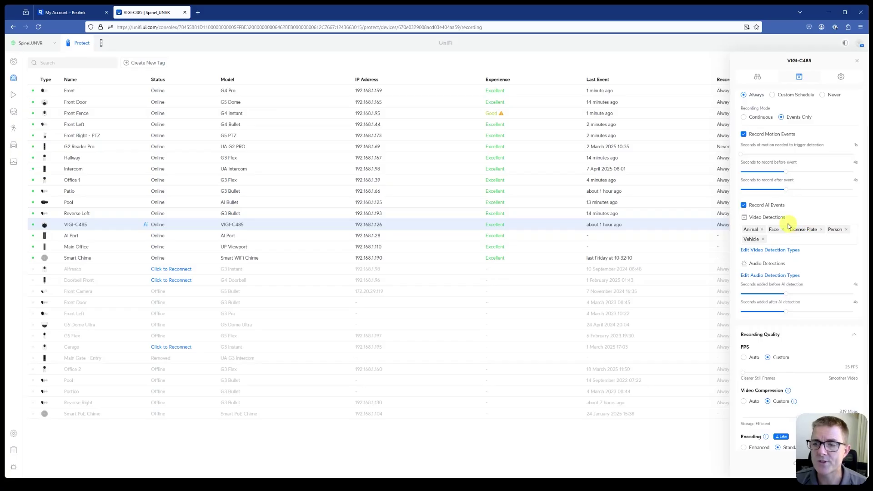
{"action": "scroll", "coordinate": [799, 210], "scroll_direction": "down", "scroll_amount": 3}
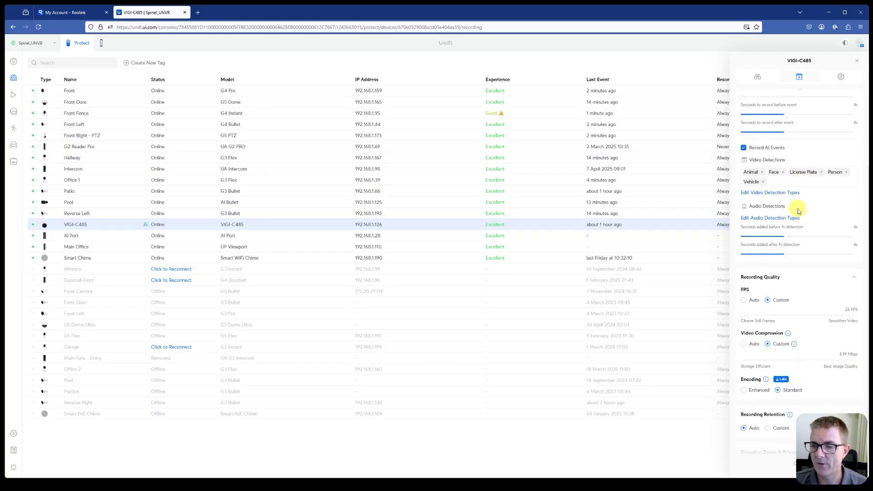
{"action": "scroll", "coordinate": [790, 261], "scroll_direction": "down", "scroll_amount": 2}
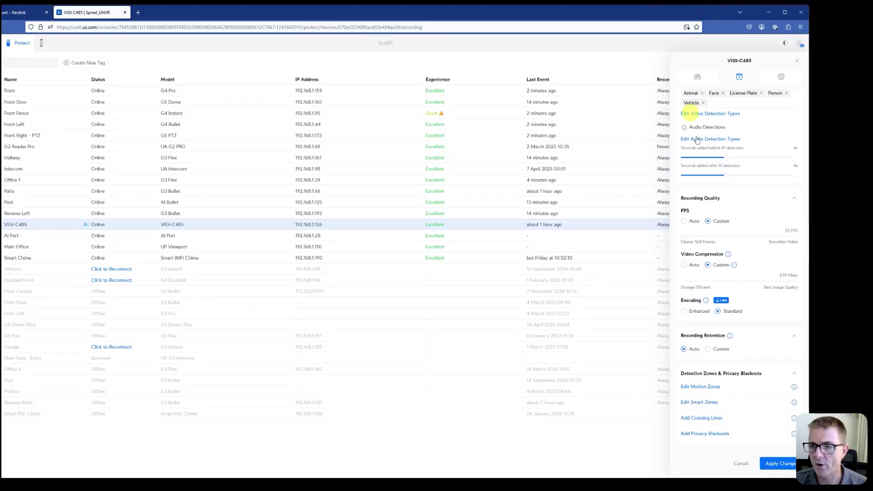
{"action": "left_click", "coordinate": [779, 463]}
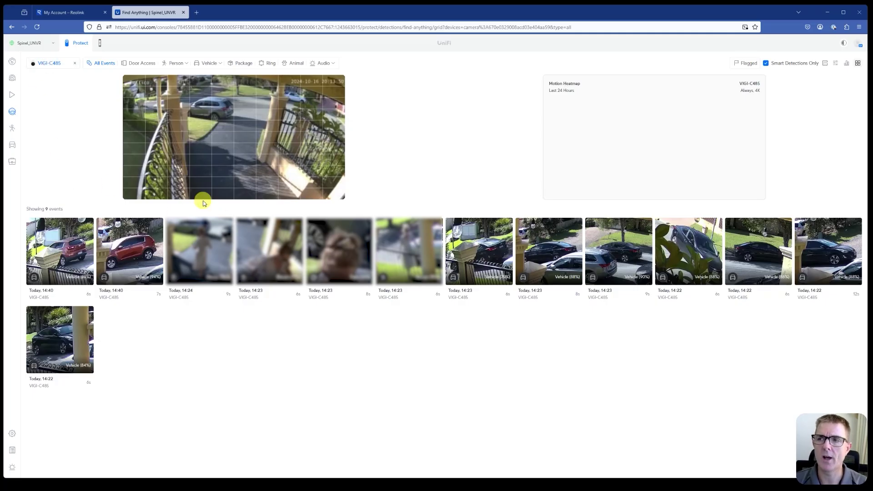
Show all VIGI-C485 events in Find Anything, including plain motion, not only smart detections
{"action": "left_click", "coordinate": [765, 65]}
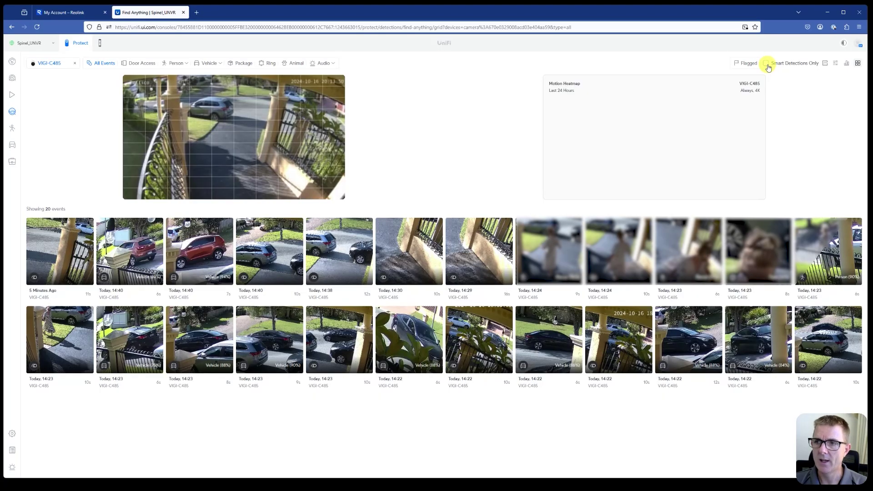
{"action": "left_click", "coordinate": [766, 64]}
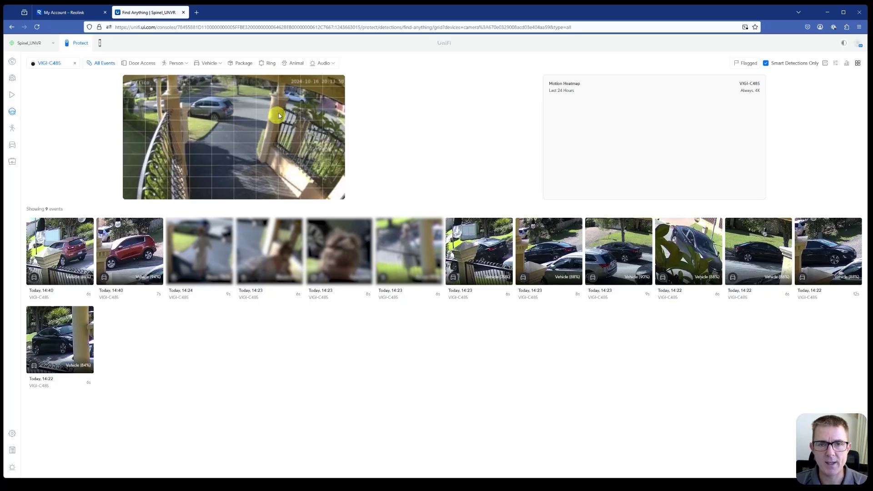
{"action": "mouse_move", "coordinate": [285, 103]}
{"action": "left_mouse_down"}
{"action": "mouse_move", "coordinate": [311, 105]}
{"action": "mouse_move", "coordinate": [290, 119]}
{"action": "left_mouse_up"}
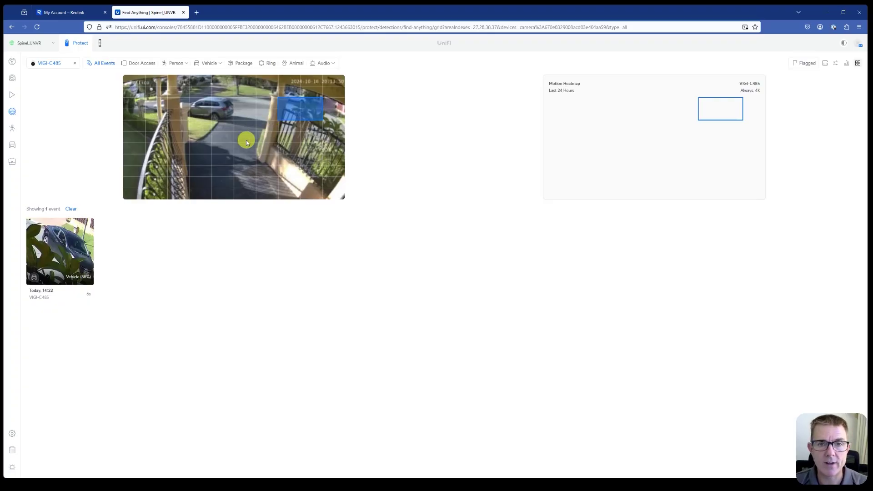
{"action": "left_click", "coordinate": [69, 211]}
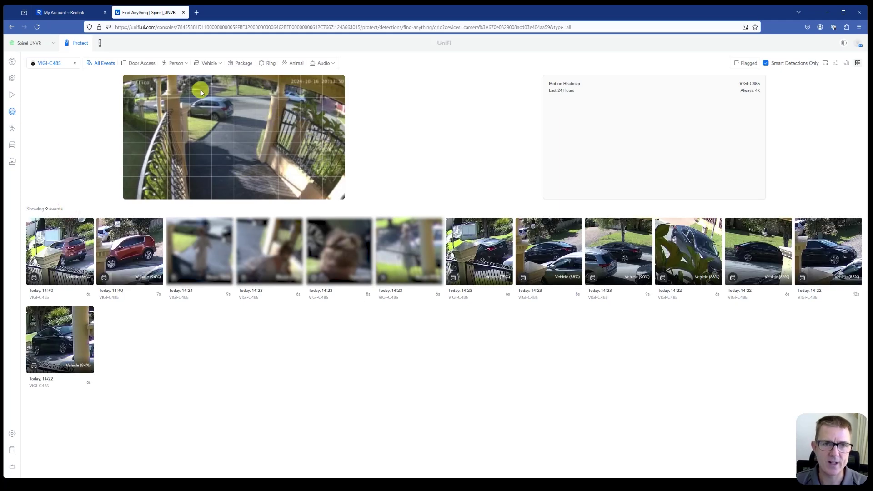
{"action": "left_click", "coordinate": [174, 63]}
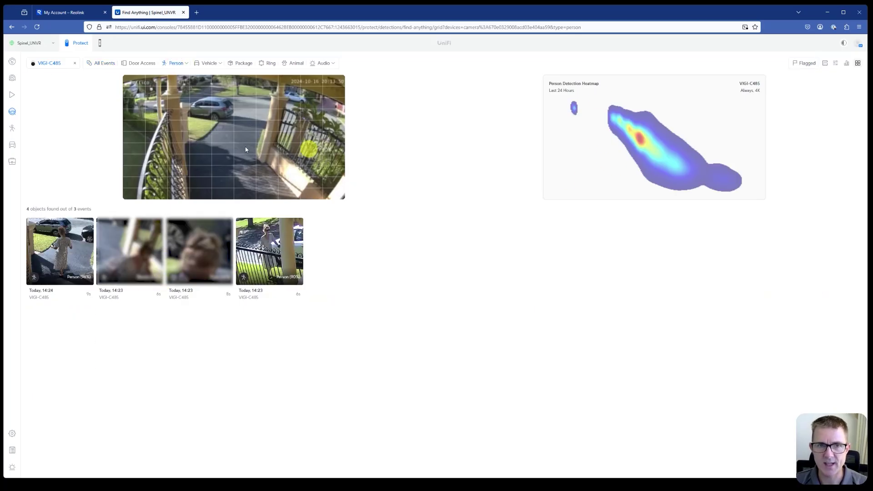
Switch off the Face Detected person filter and show only vehicle detections
{"action": "left_click", "coordinate": [186, 66]}
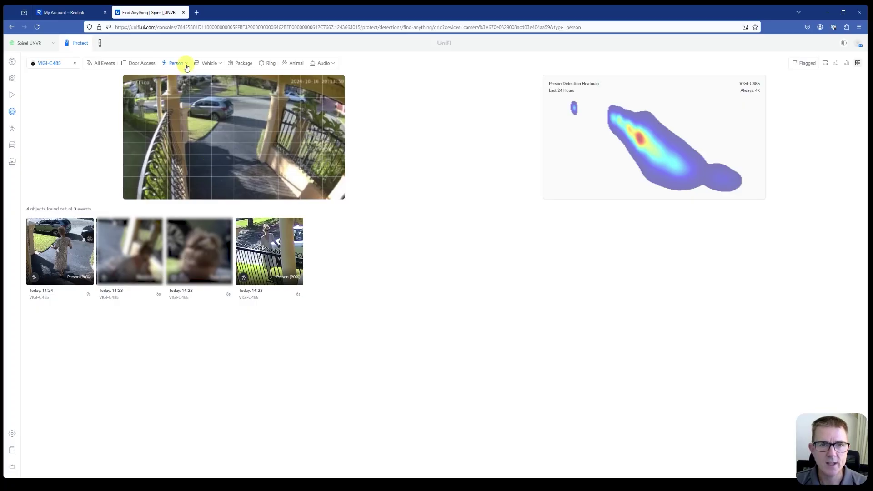
{"action": "left_click", "coordinate": [174, 79]}
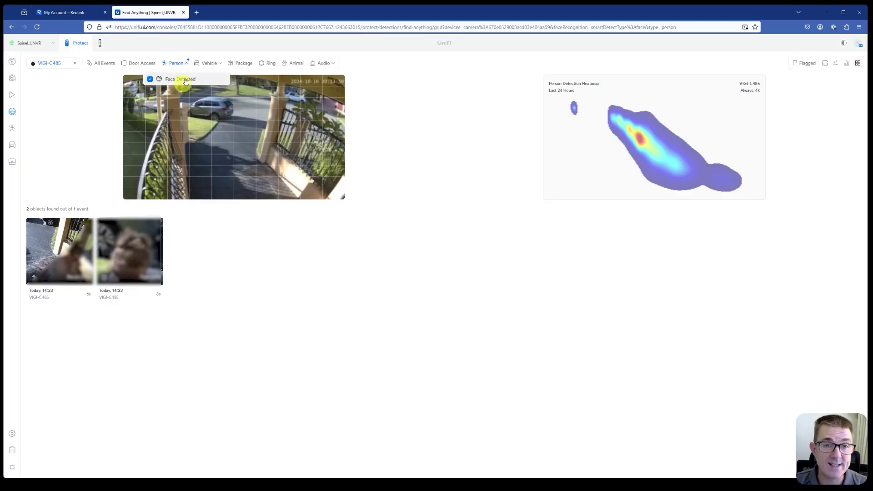
{"action": "left_click", "coordinate": [151, 80]}
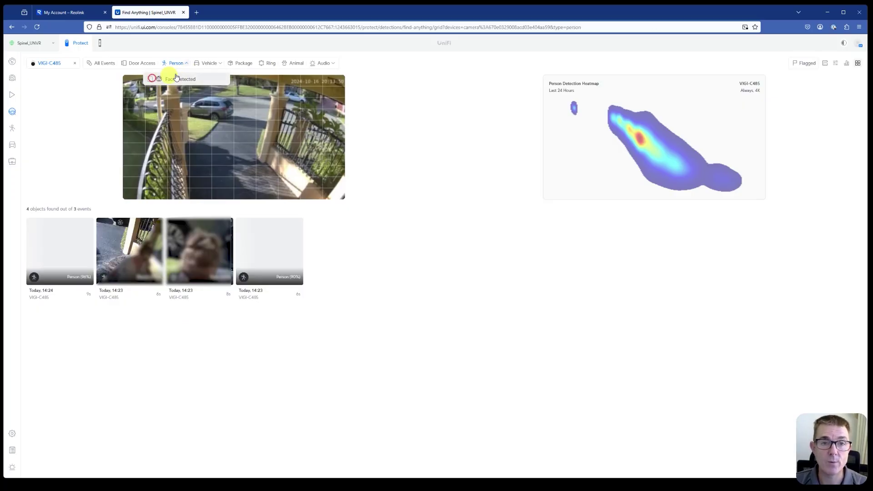
{"action": "left_click", "coordinate": [213, 65]}
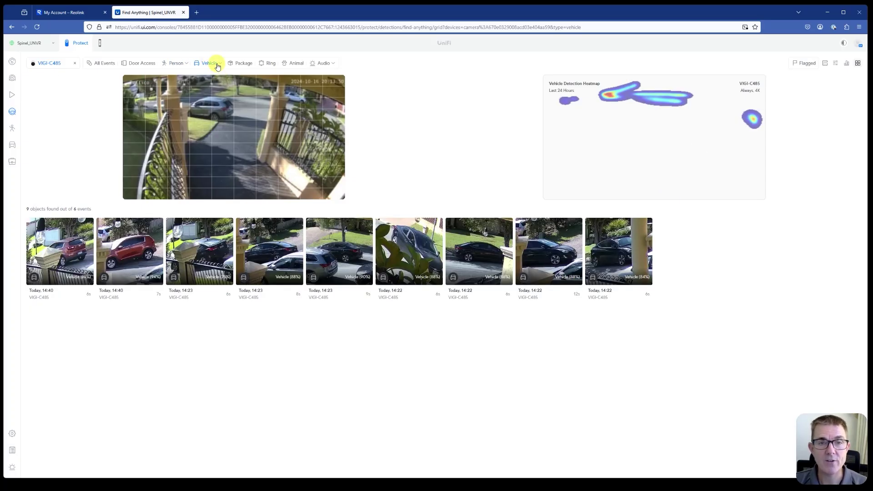
Filter vehicles to Sedan, SUV, Truck and Van, briefly trying License Plate Detected
{"action": "left_click", "coordinate": [220, 64]}
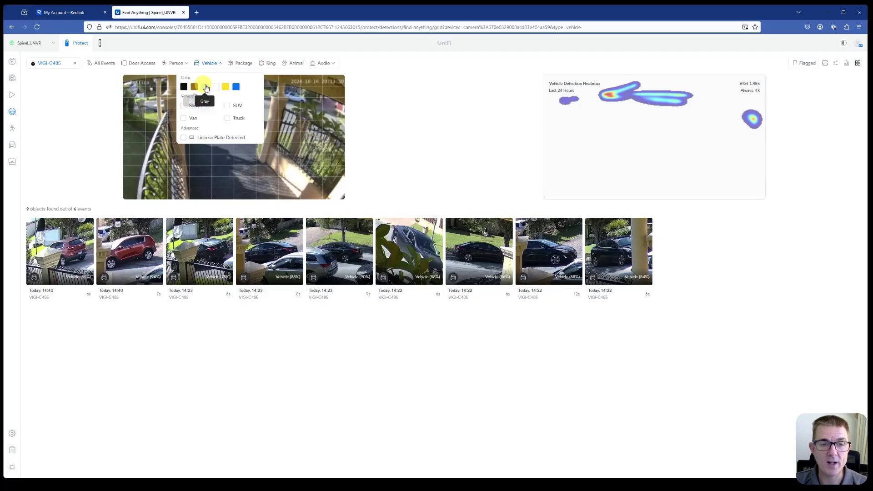
{"action": "left_click", "coordinate": [185, 106]}
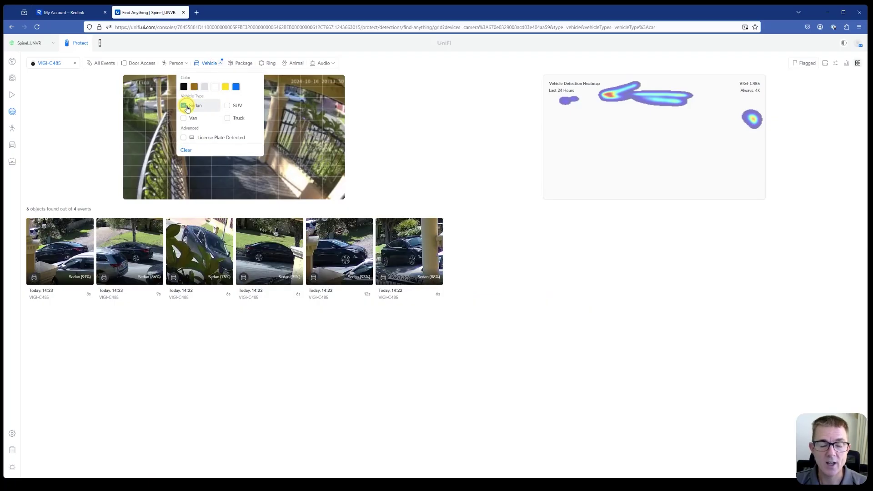
{"action": "left_click", "coordinate": [227, 105]}
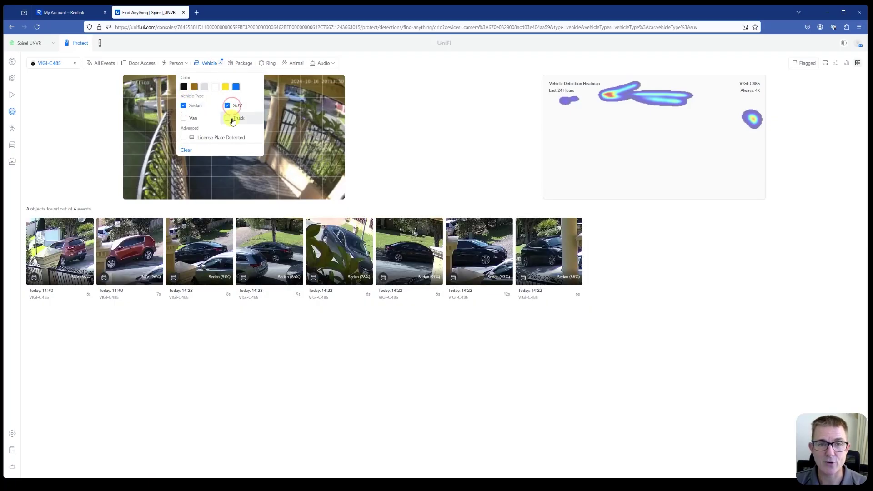
{"action": "left_click", "coordinate": [231, 119]}
{"action": "left_click", "coordinate": [187, 118]}
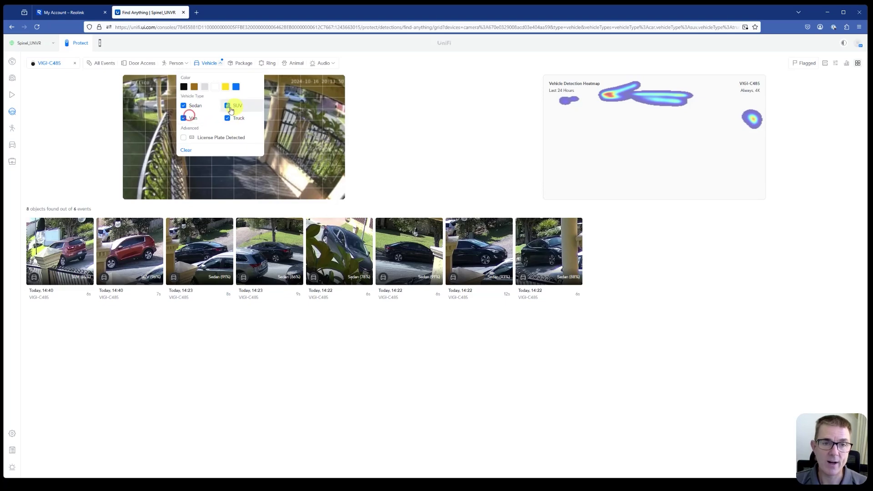
{"action": "left_click", "coordinate": [184, 138]}
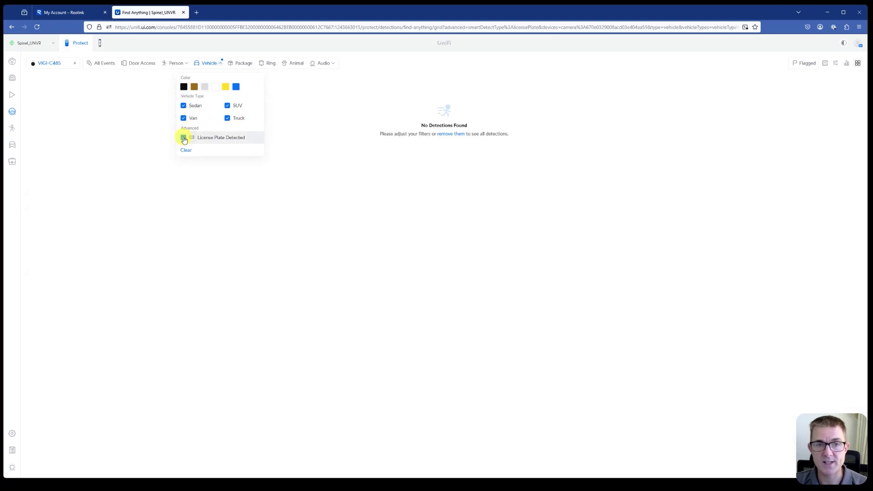
{"action": "left_click", "coordinate": [184, 138]}
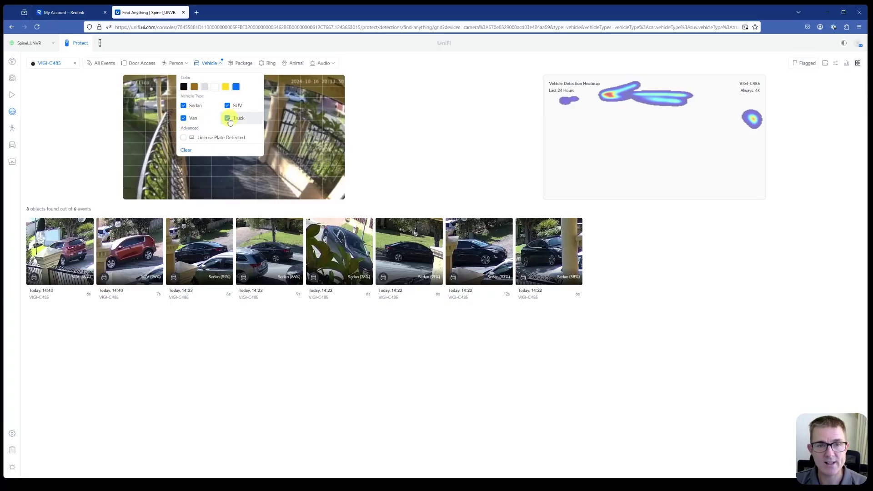
Clear the vehicle type filters and show only black vehicles
{"action": "left_click", "coordinate": [184, 118]}
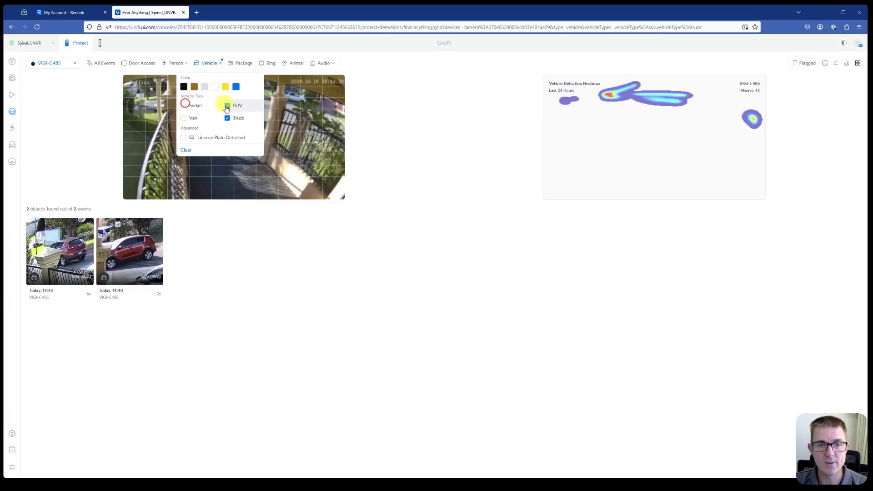
{"action": "left_click", "coordinate": [227, 106]}
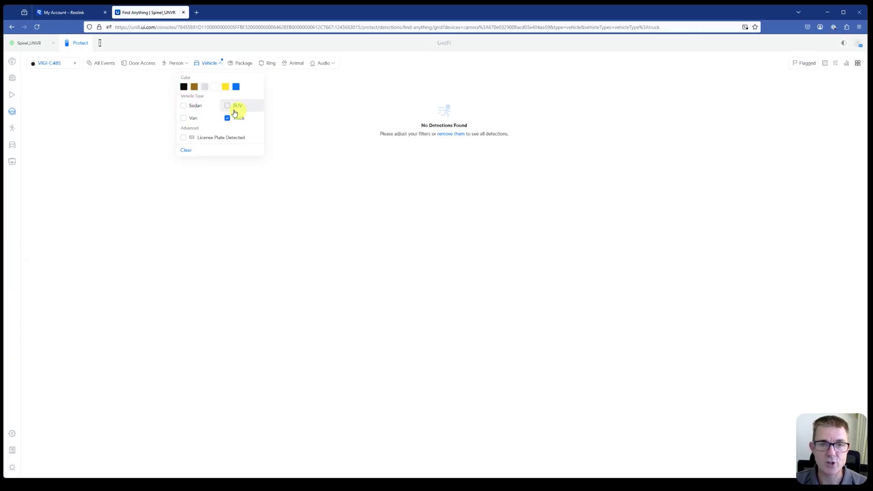
{"action": "left_click", "coordinate": [227, 118]}
{"action": "left_click", "coordinate": [184, 106]}
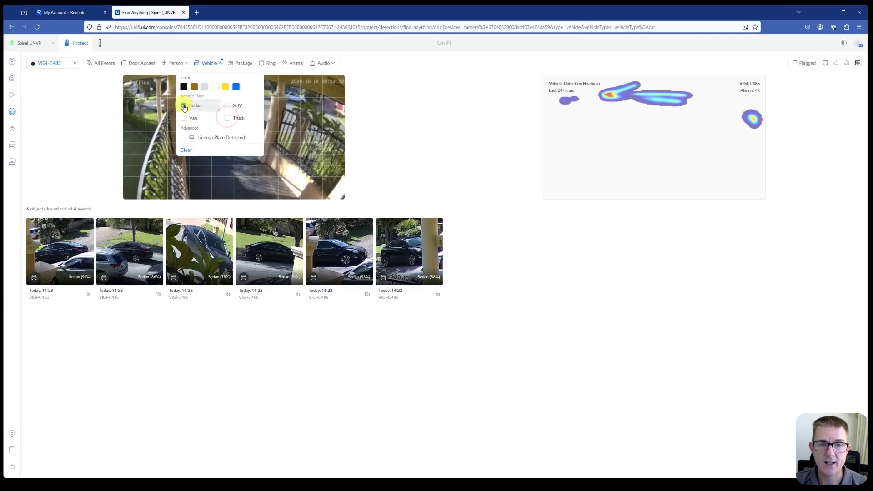
{"action": "left_click", "coordinate": [185, 106]}
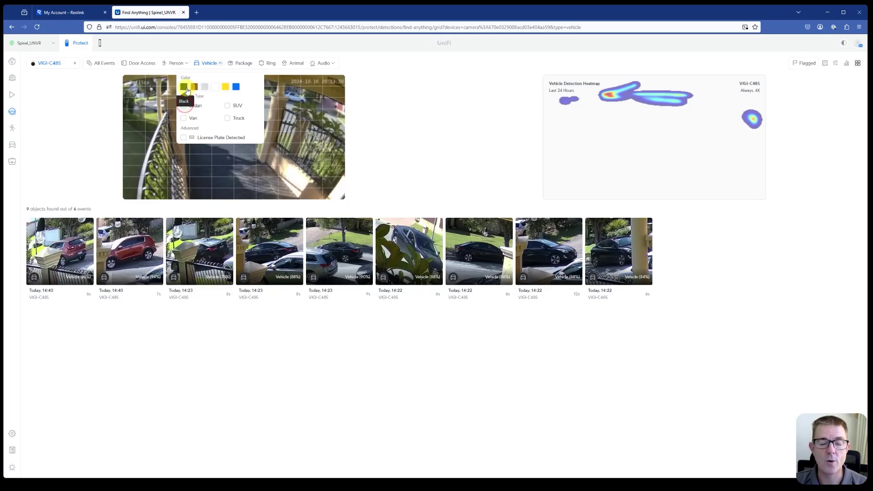
{"action": "left_click", "coordinate": [184, 88]}
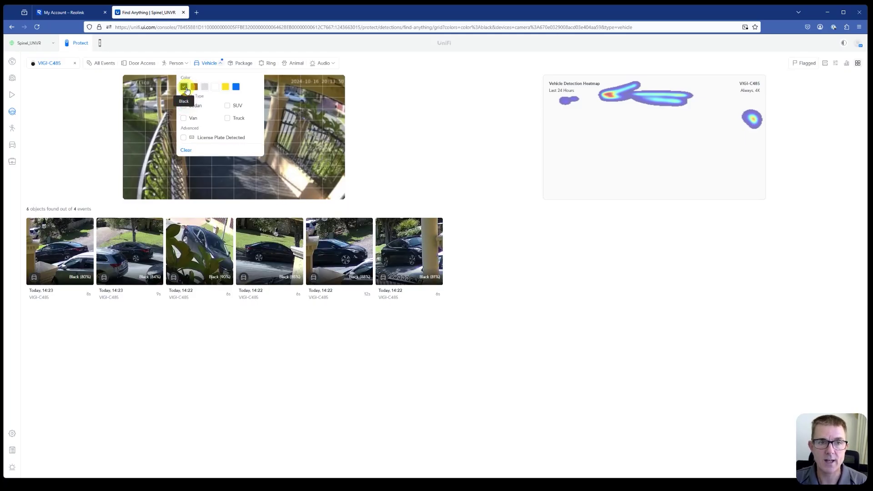
{"action": "left_click", "coordinate": [91, 175]}
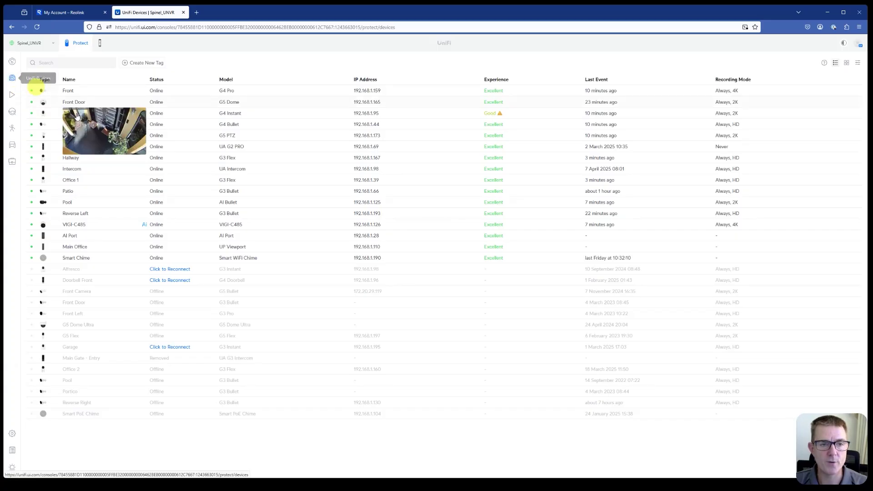
Replace VIGI-C485 with Front, Front Door, Front Left and Front Right - PTZ as the AI Port's paired cameras
{"action": "mouse_move", "coordinate": [144, 113]}
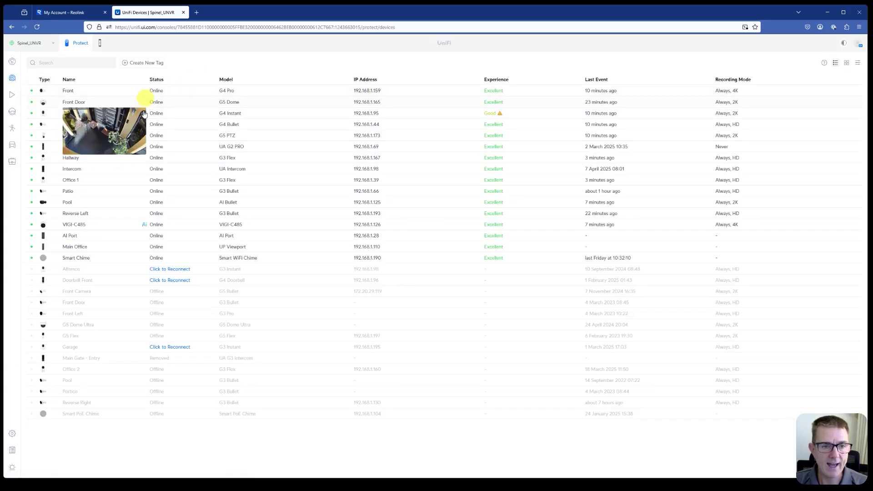
{"action": "left_click", "coordinate": [210, 235]}
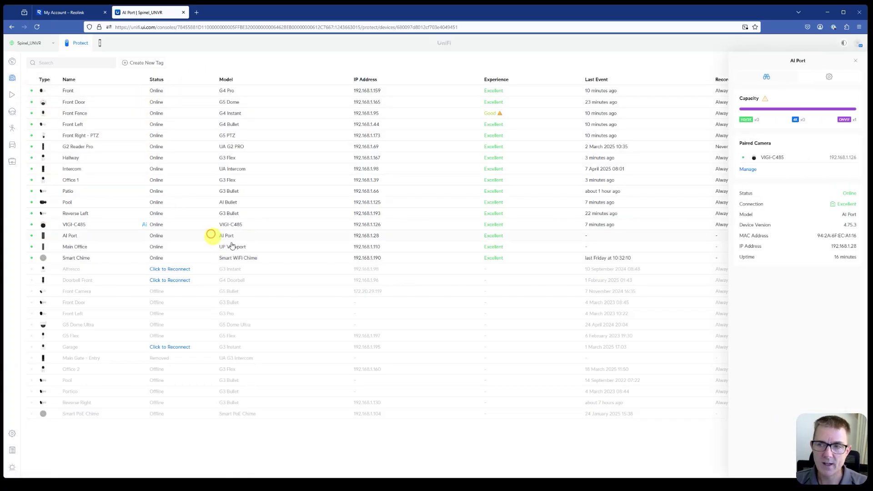
{"action": "left_click", "coordinate": [748, 170]}
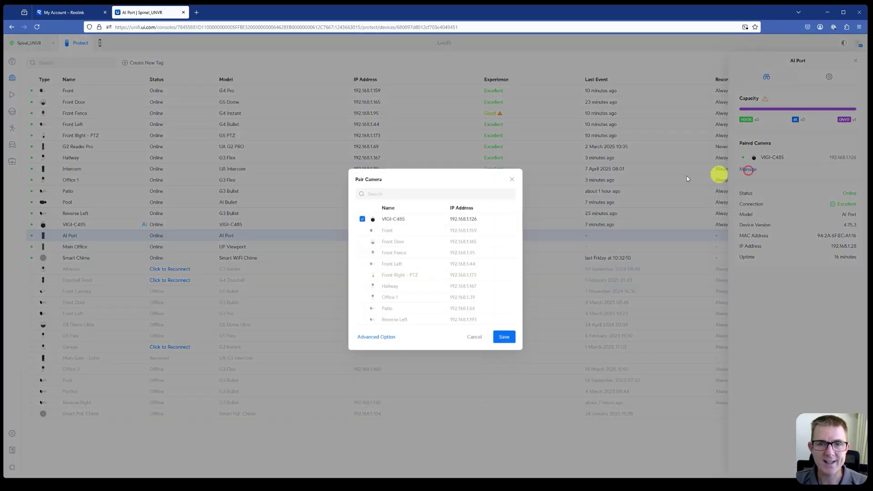
{"action": "left_click", "coordinate": [362, 216]}
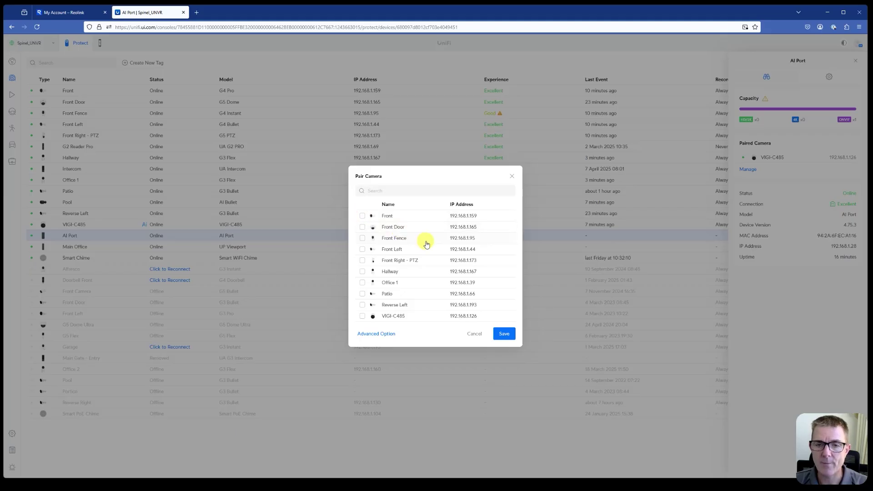
{"action": "left_click", "coordinate": [362, 216]}
{"action": "left_click", "coordinate": [362, 226]}
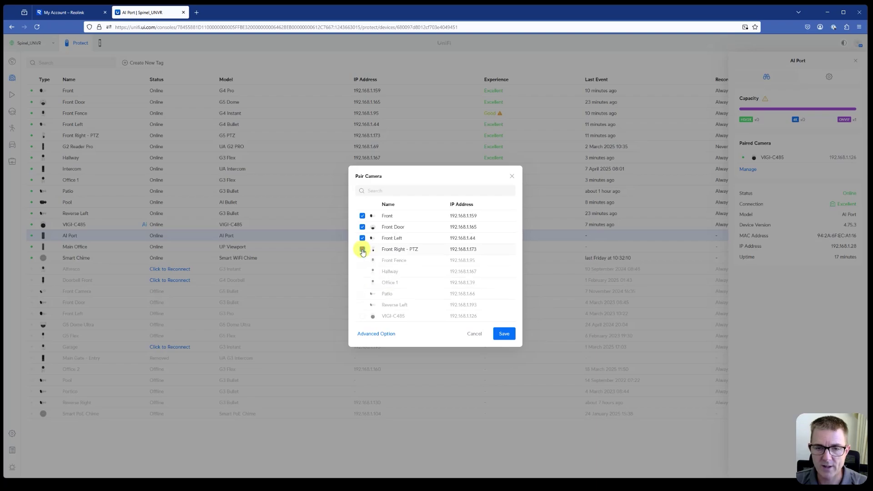
{"action": "left_click", "coordinate": [362, 250]}
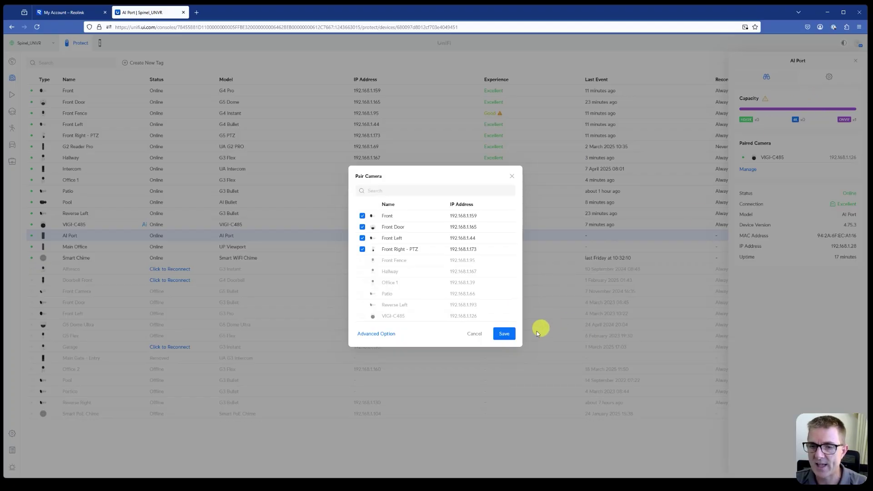
{"action": "left_click", "coordinate": [505, 338]}
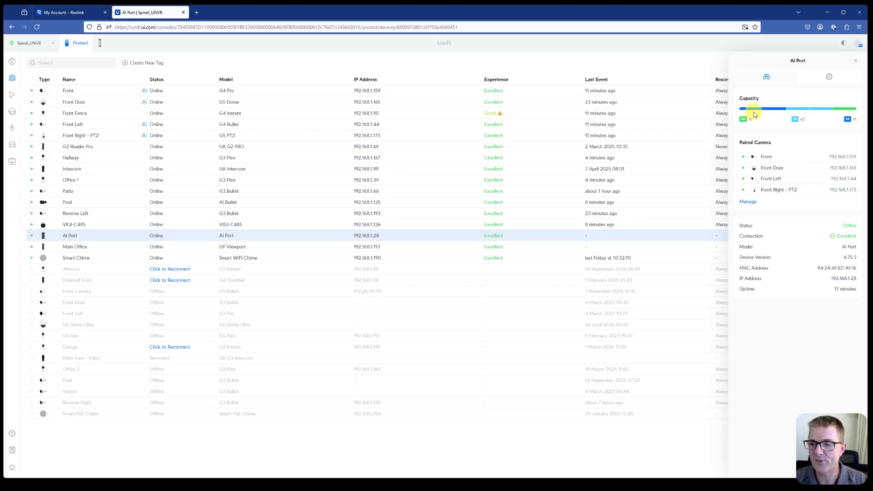
Close the AI Port panel, confirm 4 cameras are selected in Find Anything, and filter to vehicles
{"action": "left_click", "coordinate": [855, 61]}
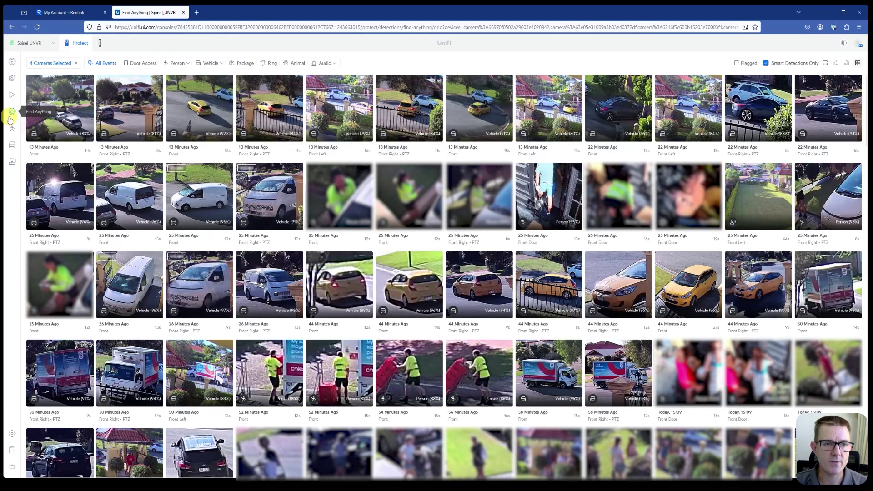
{"action": "left_click", "coordinate": [50, 63]}
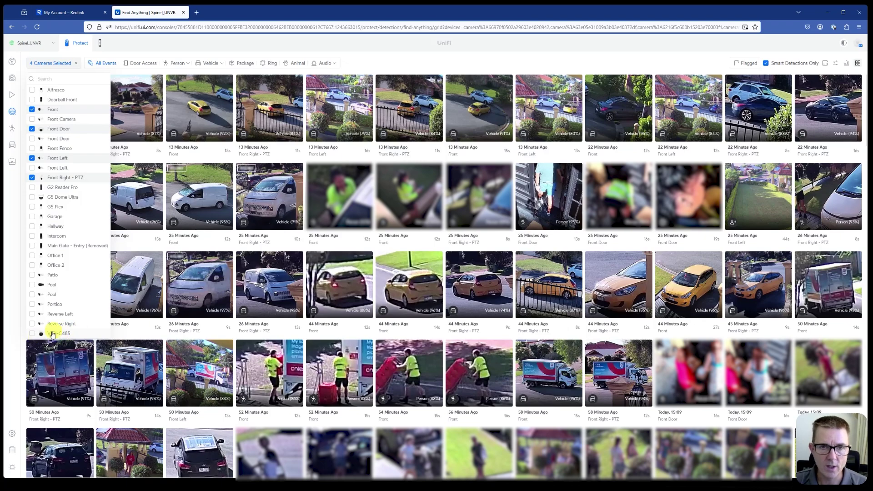
{"action": "left_click", "coordinate": [253, 43]}
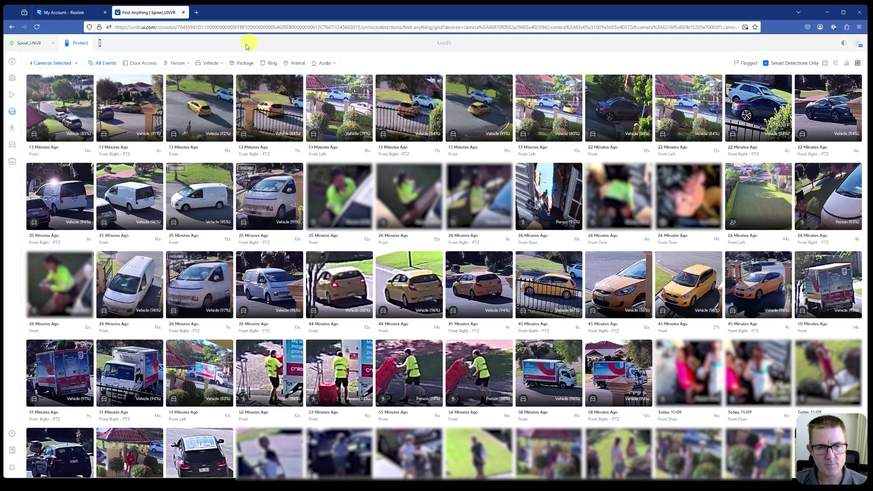
{"action": "left_click", "coordinate": [207, 67]}
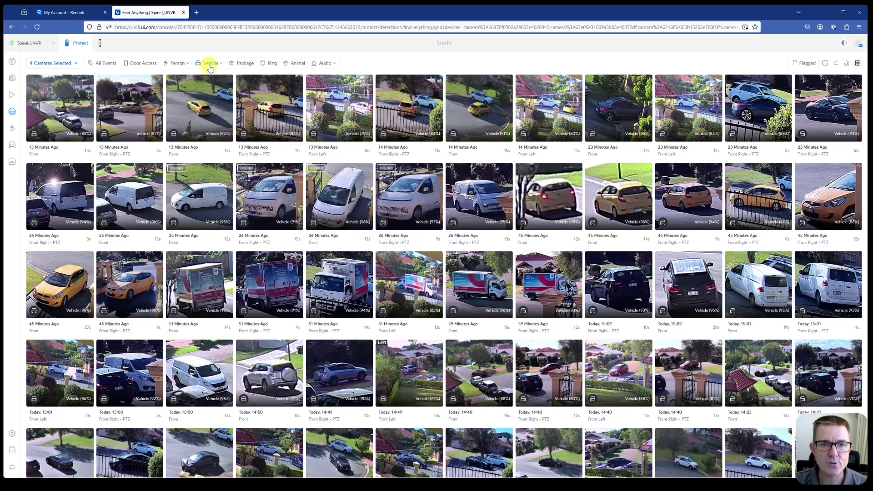
{"action": "left_click", "coordinate": [221, 66]}
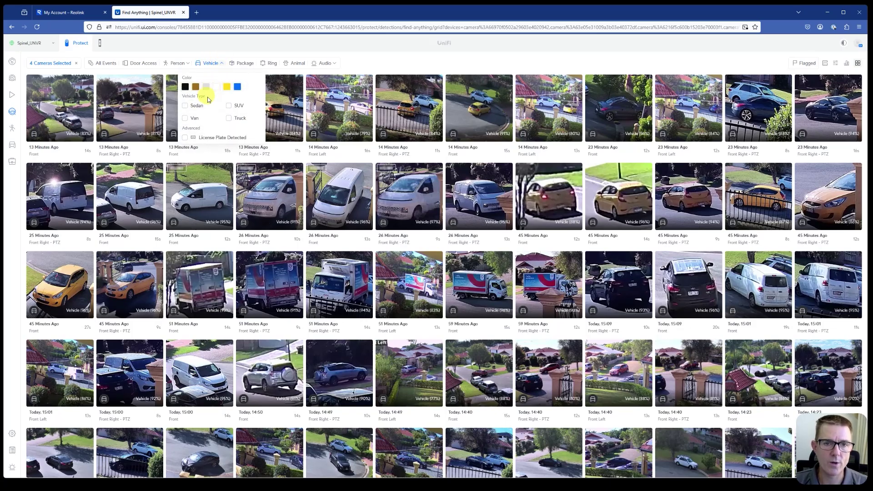
Swap the Truck filter for License Plate Detected, then open the Vehicles recognition page
{"action": "left_click", "coordinate": [230, 119]}
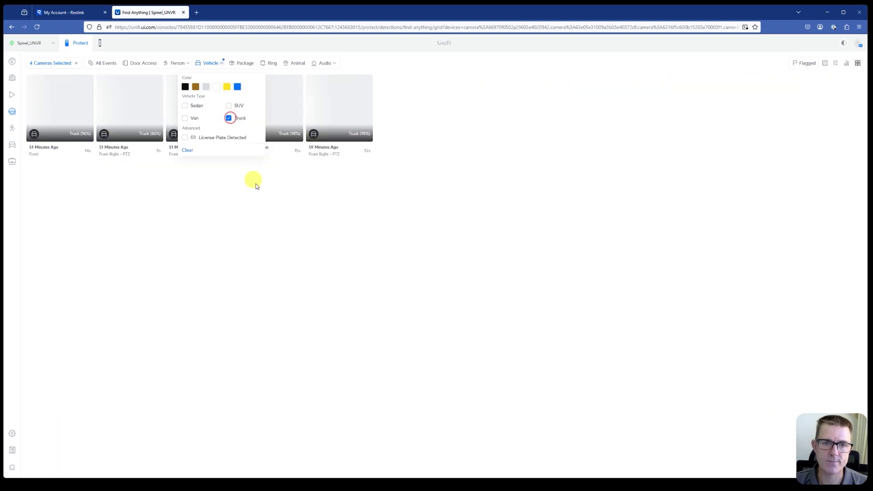
{"action": "left_click", "coordinate": [281, 273]}
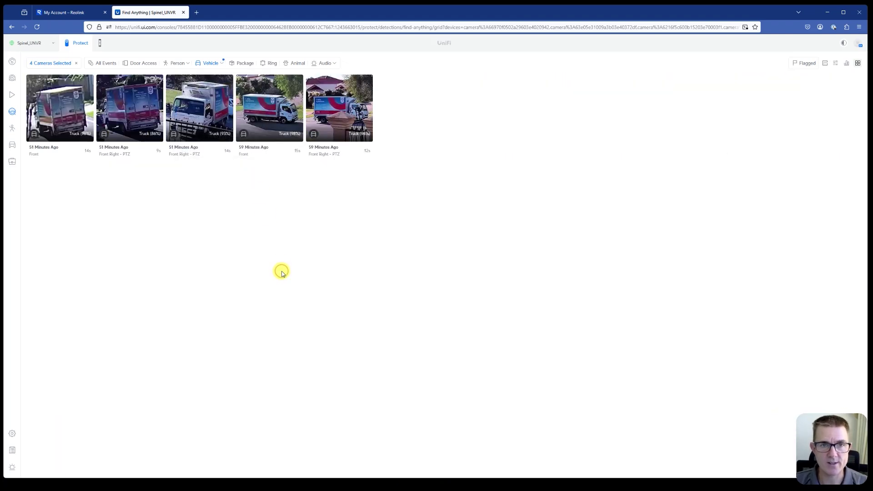
{"action": "left_click", "coordinate": [225, 64]}
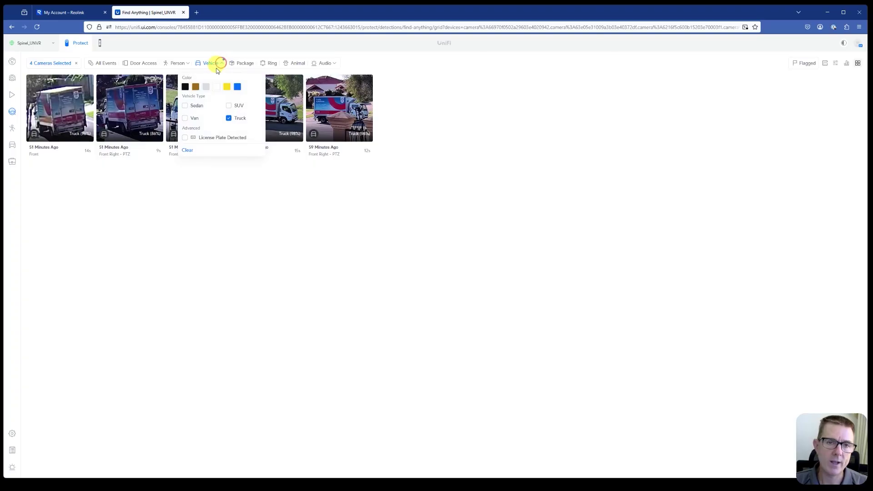
{"action": "left_click", "coordinate": [185, 138]}
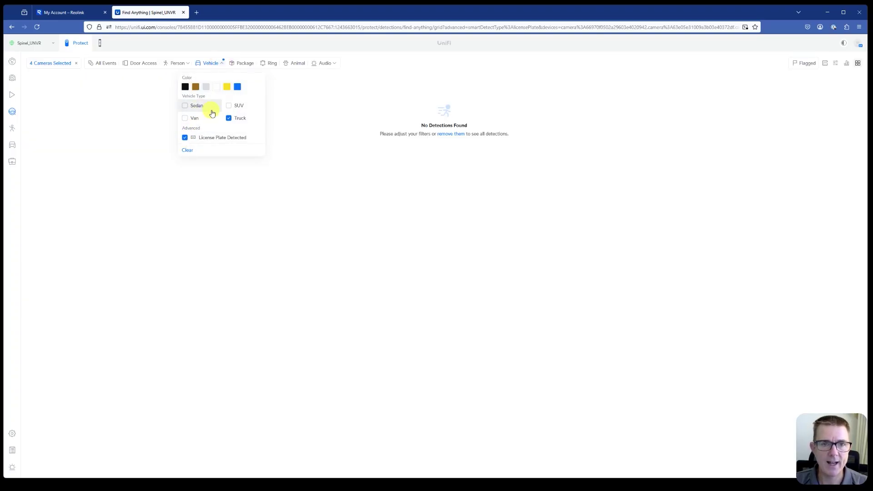
{"action": "left_click", "coordinate": [229, 117]}
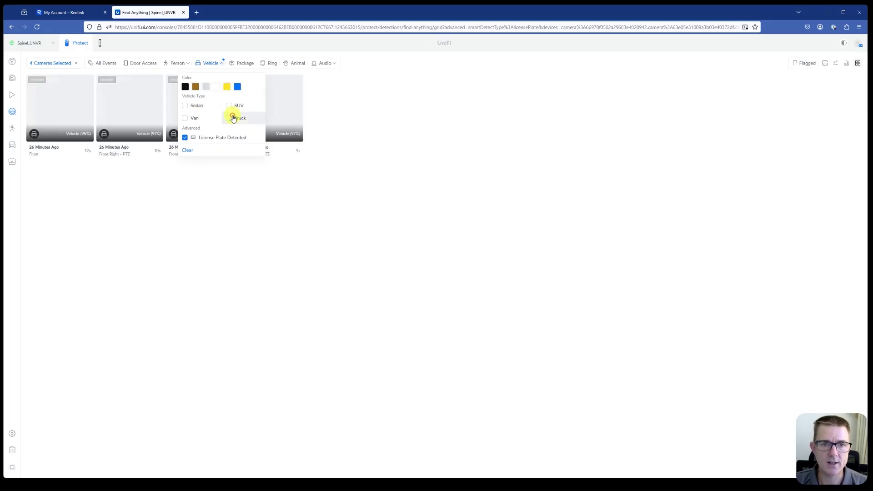
{"action": "left_click", "coordinate": [235, 305]}
{"action": "mouse_move", "coordinate": [105, 84]}
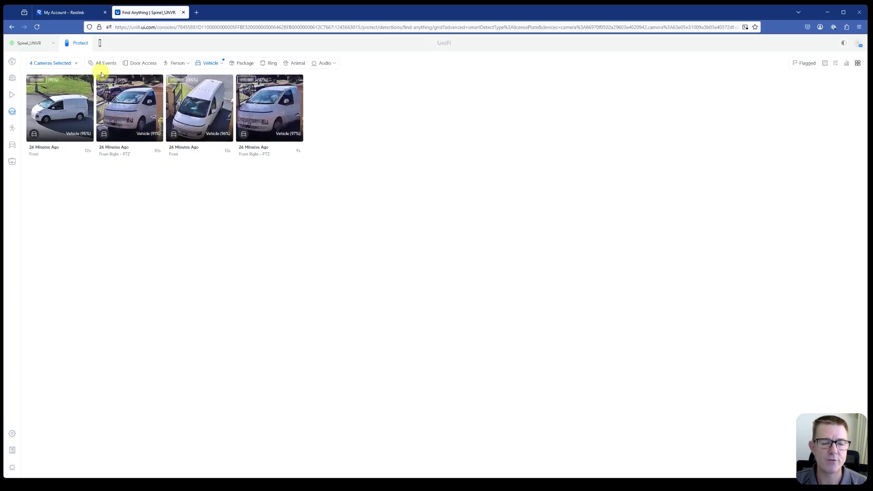
{"action": "left_click", "coordinate": [12, 145]}
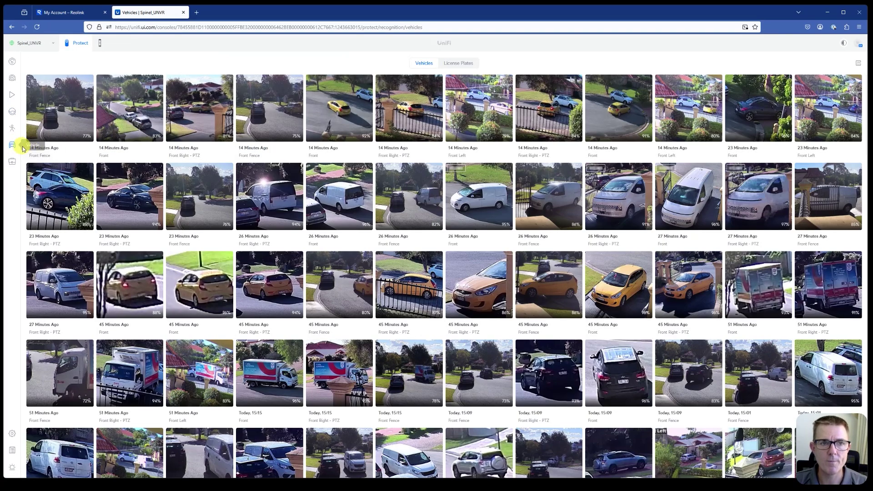
{"action": "left_click", "coordinate": [456, 63]}
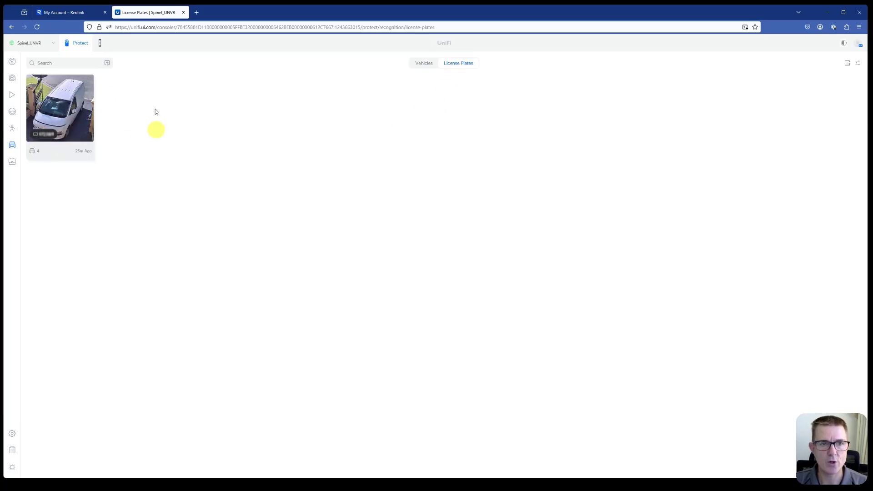
{"action": "left_click", "coordinate": [58, 114]}
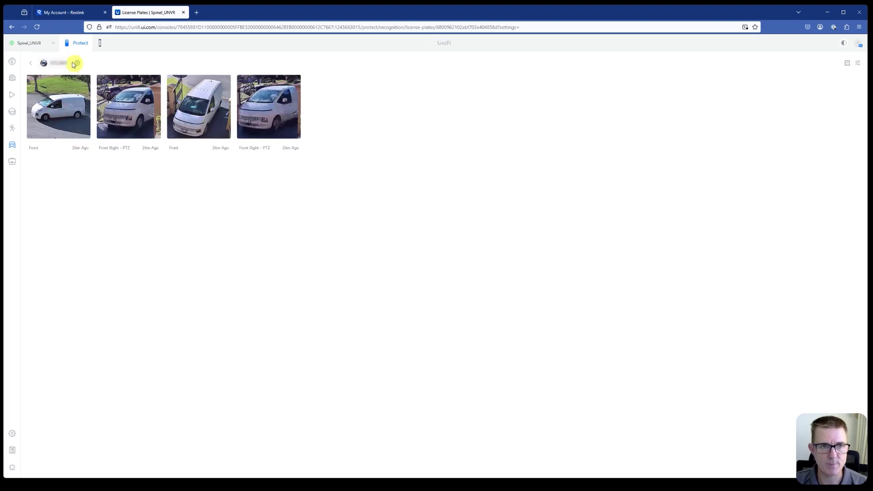
{"action": "left_click", "coordinate": [13, 78]}
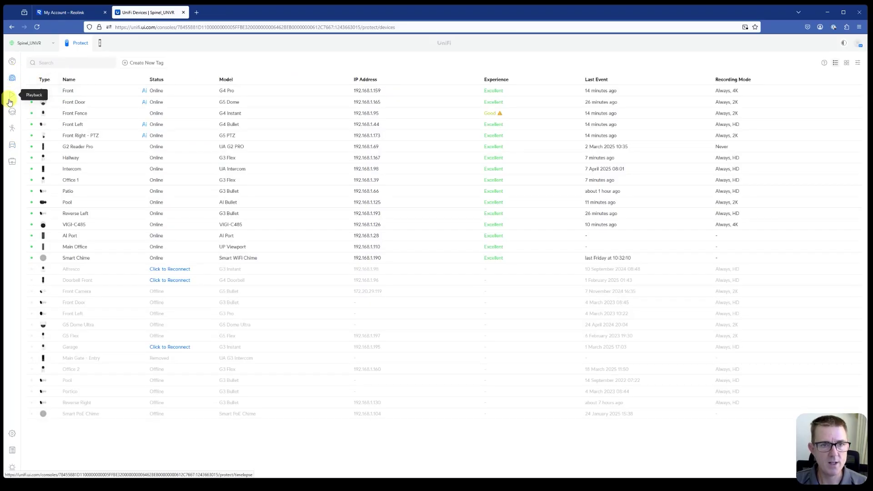
{"action": "left_click", "coordinate": [10, 97]}
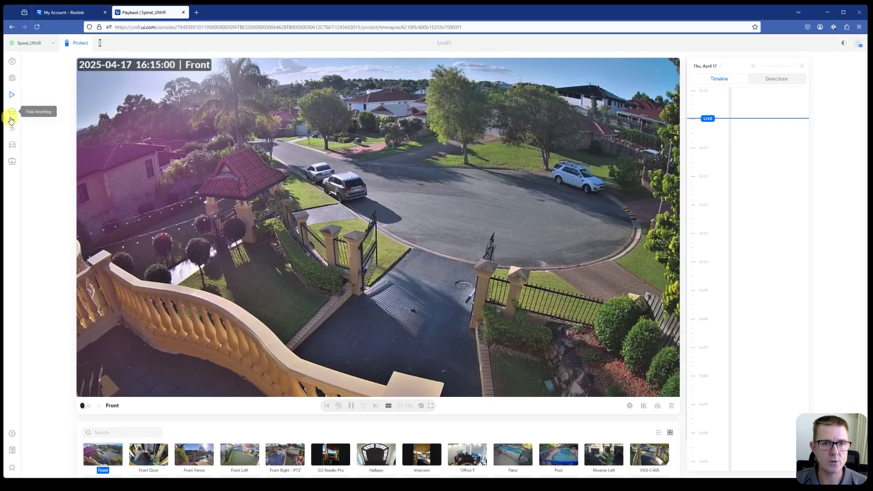
{"action": "left_click", "coordinate": [11, 114]}
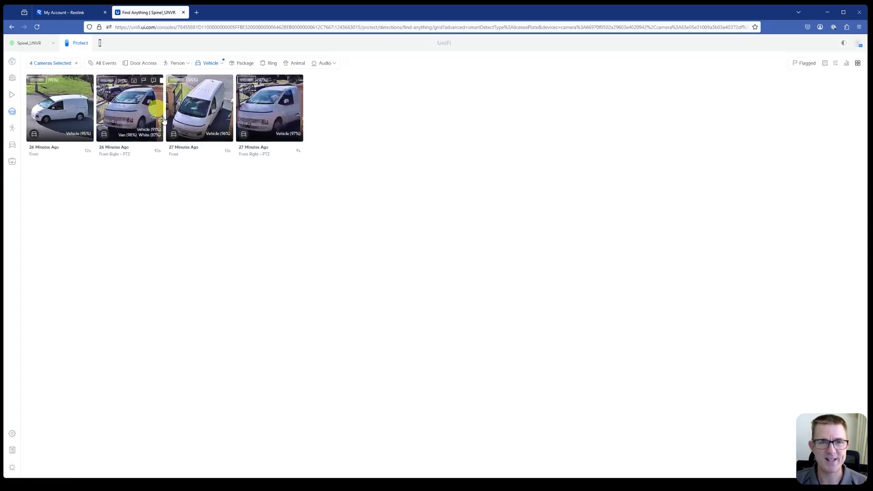
Switch Find Anything to Person and check Face Detected, leaving three Front Door events
{"action": "left_click", "coordinate": [220, 65]}
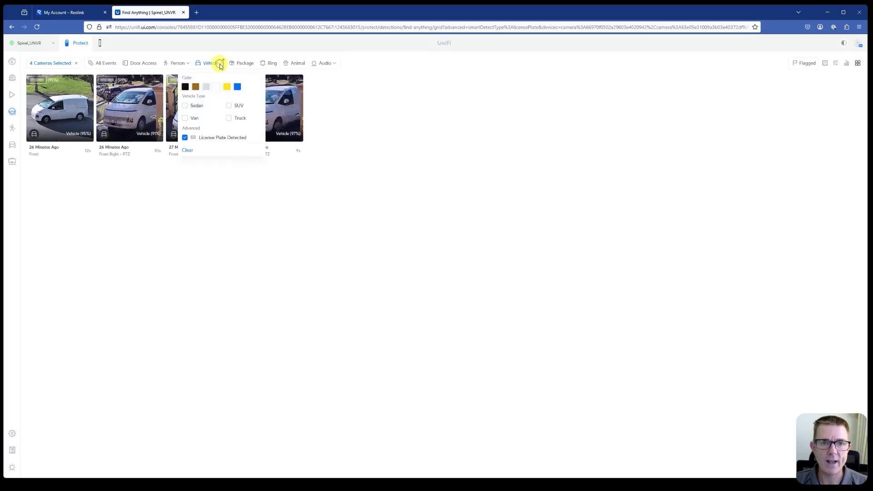
{"action": "left_click", "coordinate": [177, 63]}
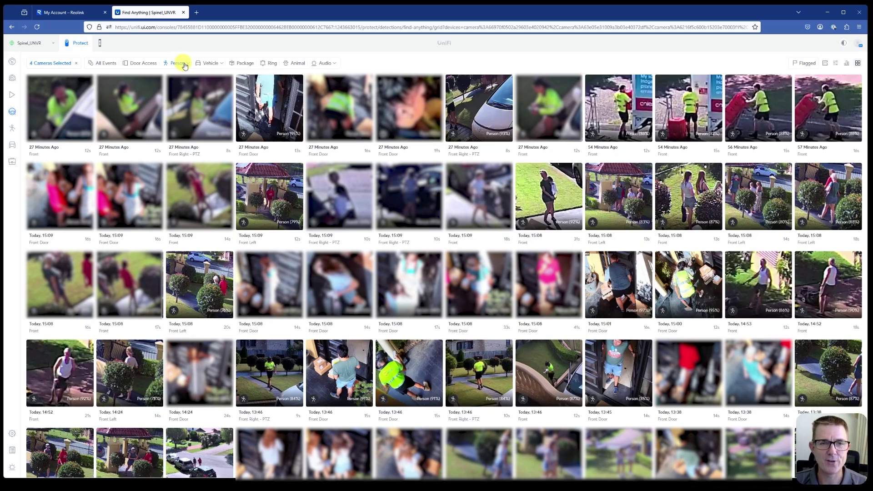
{"action": "left_click", "coordinate": [187, 65]}
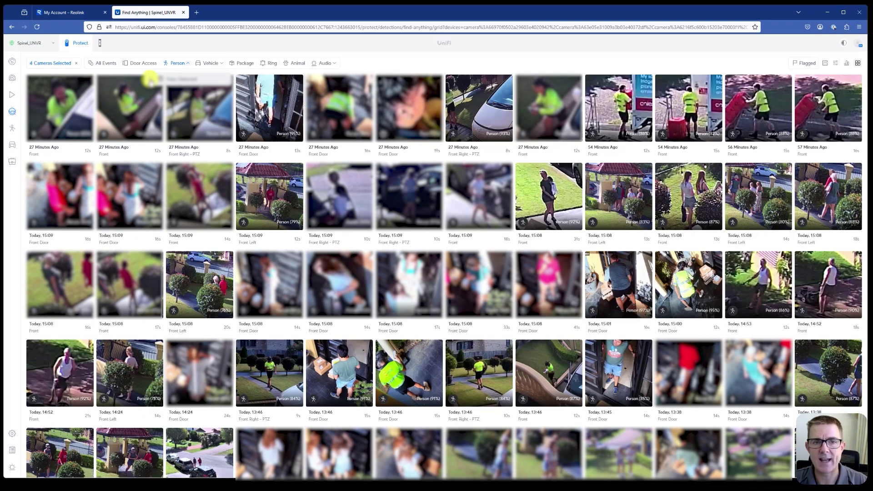
{"action": "left_click", "coordinate": [151, 80]}
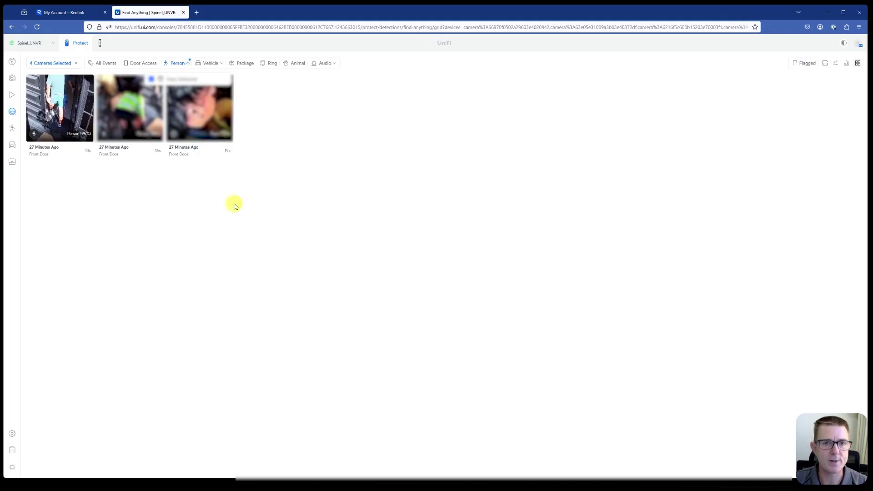
Switch the Find Anything filter to Package, which finds no detections
{"action": "left_click", "coordinate": [241, 65]}
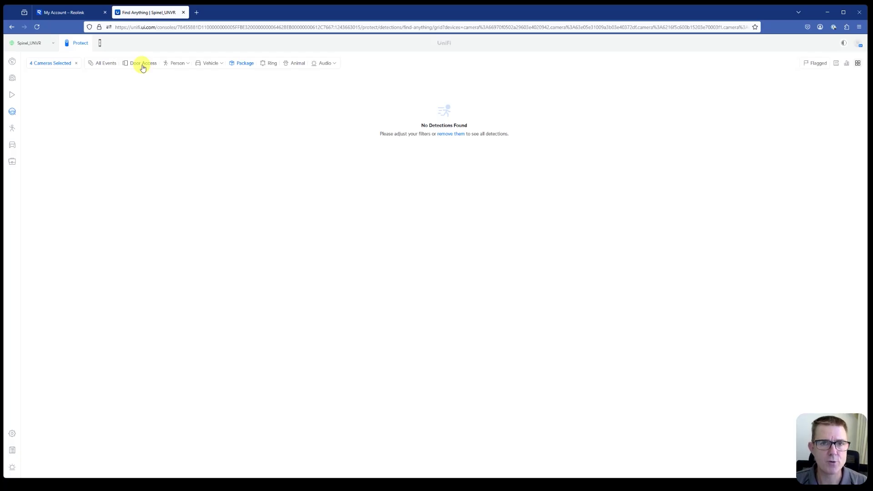
Narrow vehicle detections to Sedan and SUV, then return to the Devices list
{"action": "left_click", "coordinate": [209, 63]}
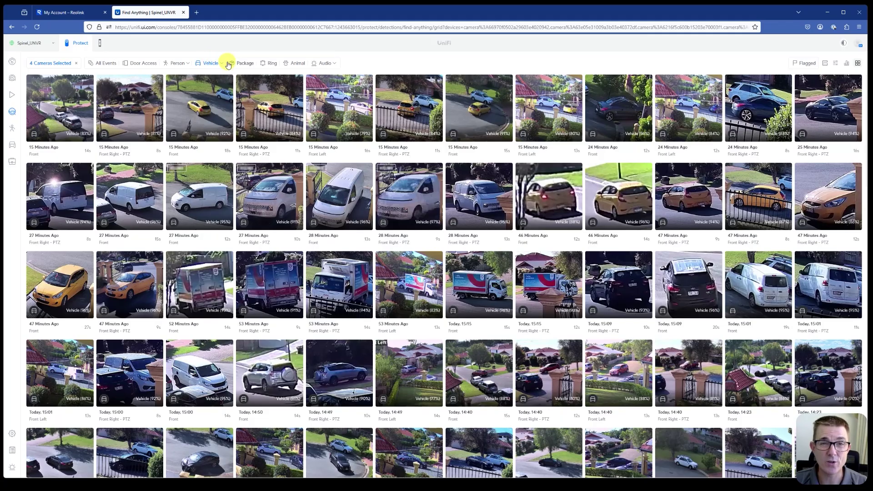
{"action": "left_click", "coordinate": [218, 63]}
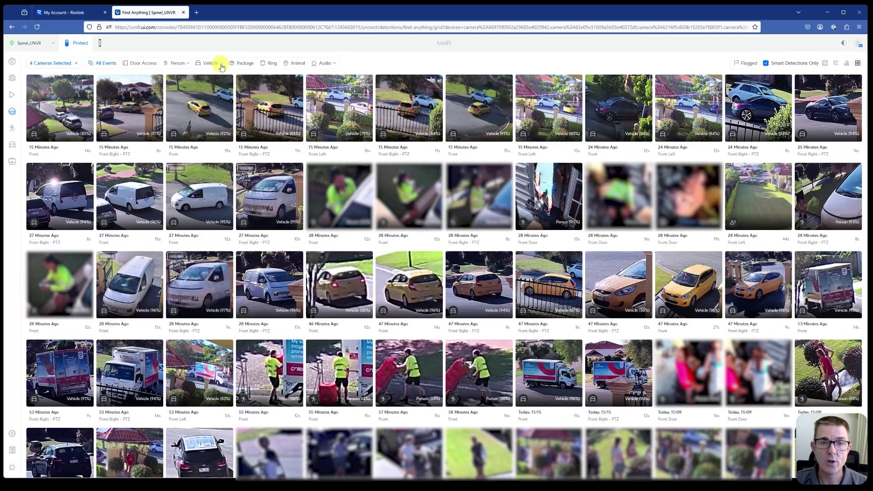
{"action": "left_click", "coordinate": [222, 65]}
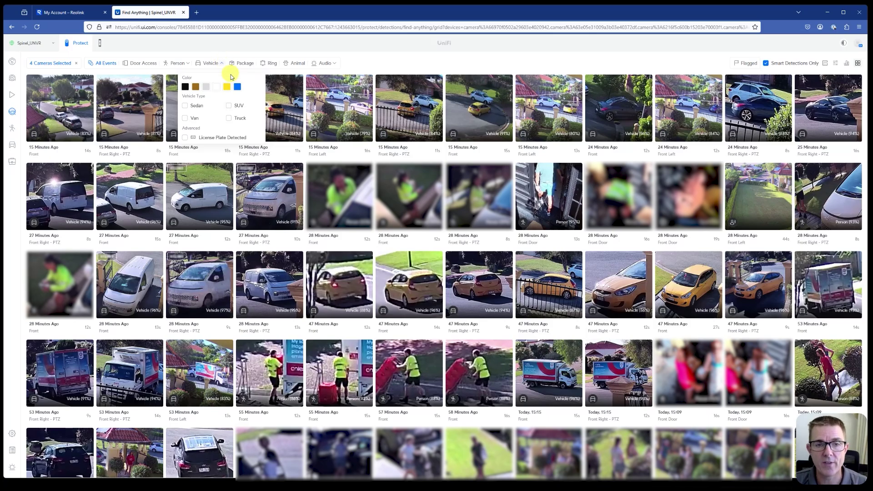
{"action": "left_click", "coordinate": [186, 106]}
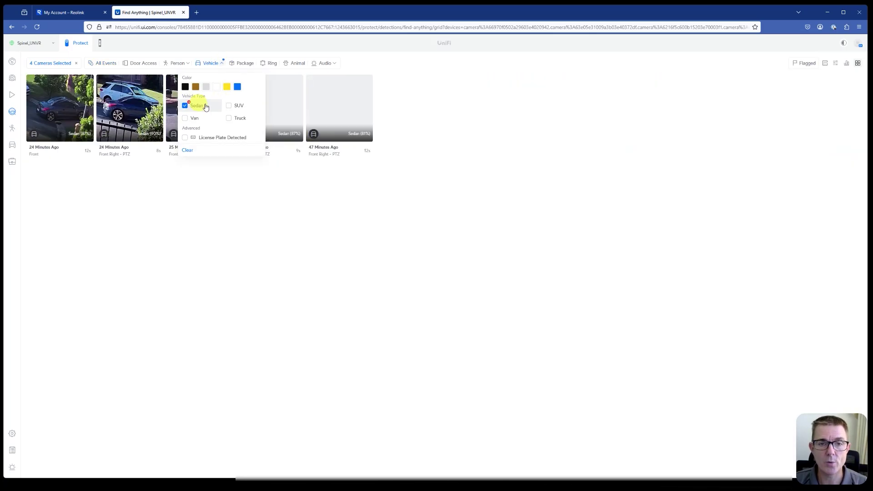
{"action": "left_click", "coordinate": [229, 105]}
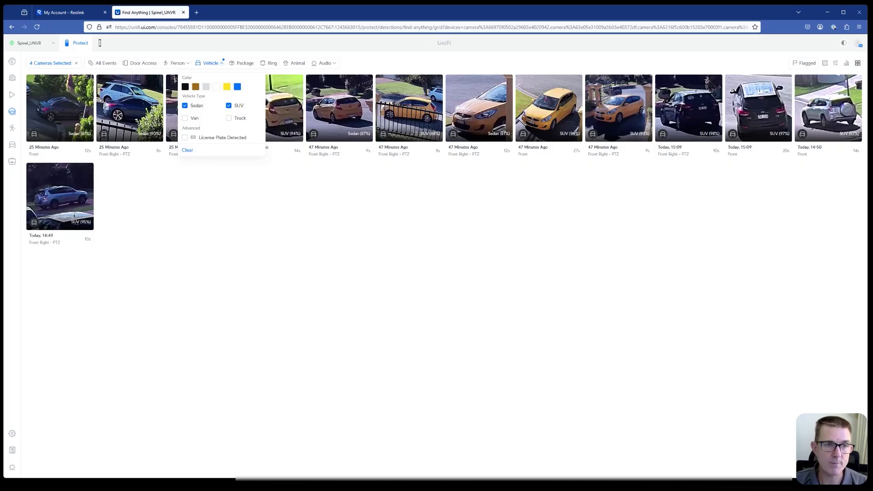
{"action": "left_click", "coordinate": [14, 80]}
{"action": "left_click", "coordinate": [14, 80]}
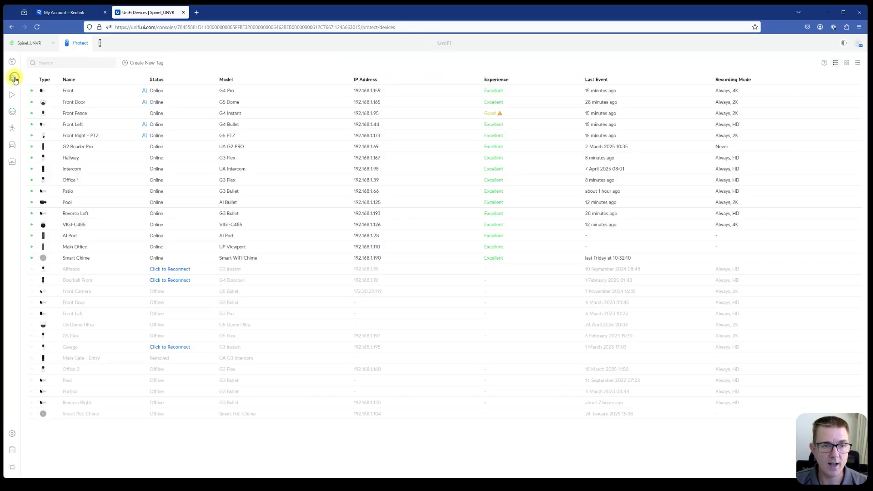
{"action": "left_click", "coordinate": [192, 236]}
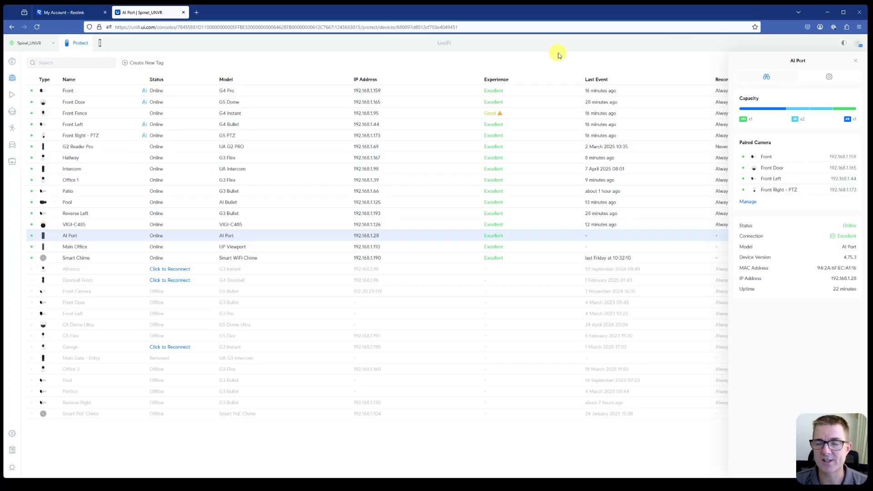
{"action": "left_click", "coordinate": [854, 65]}
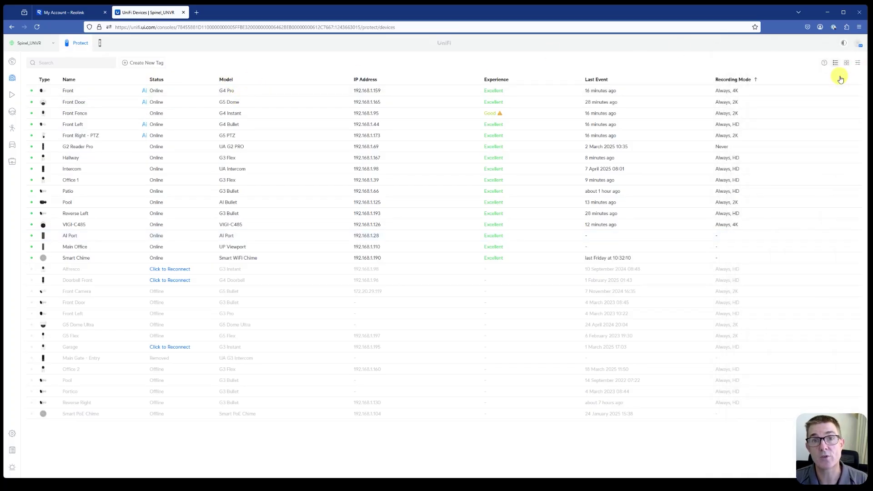